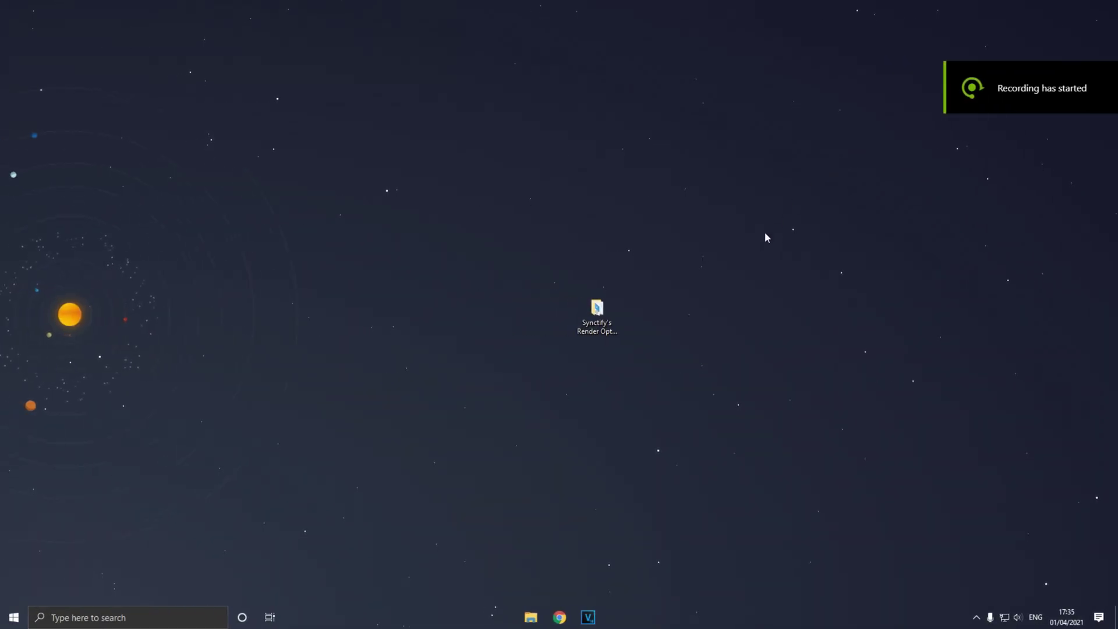
- In Privacy settings, switch Background apps on and then back off
left_click(16, 615)
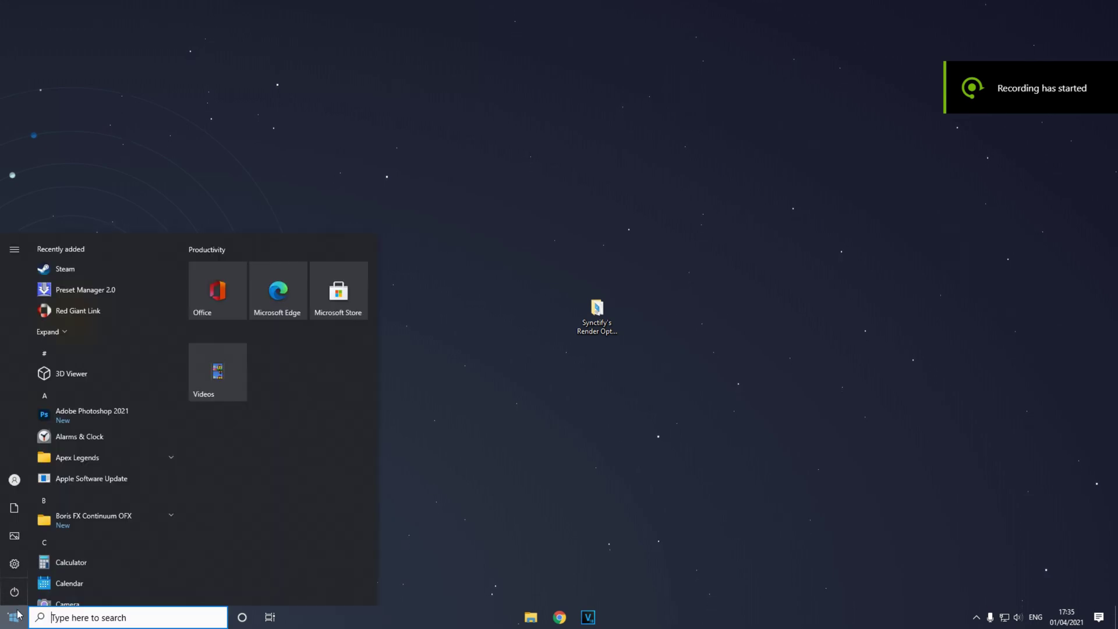
left_click(15, 566)
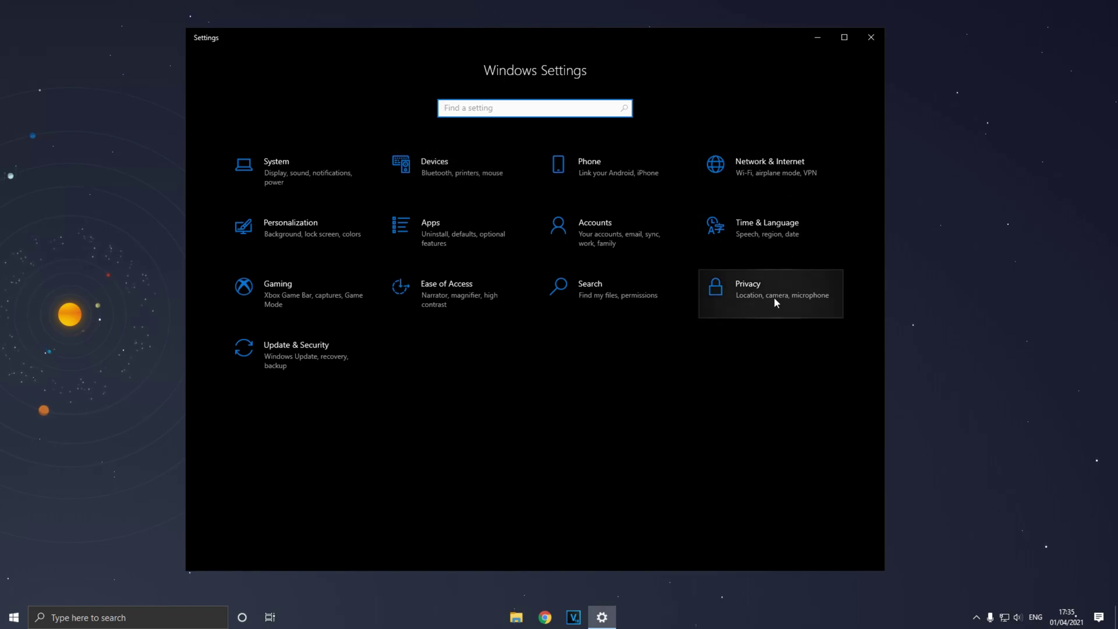
left_click(756, 291)
scroll(297, 396, "down", 5)
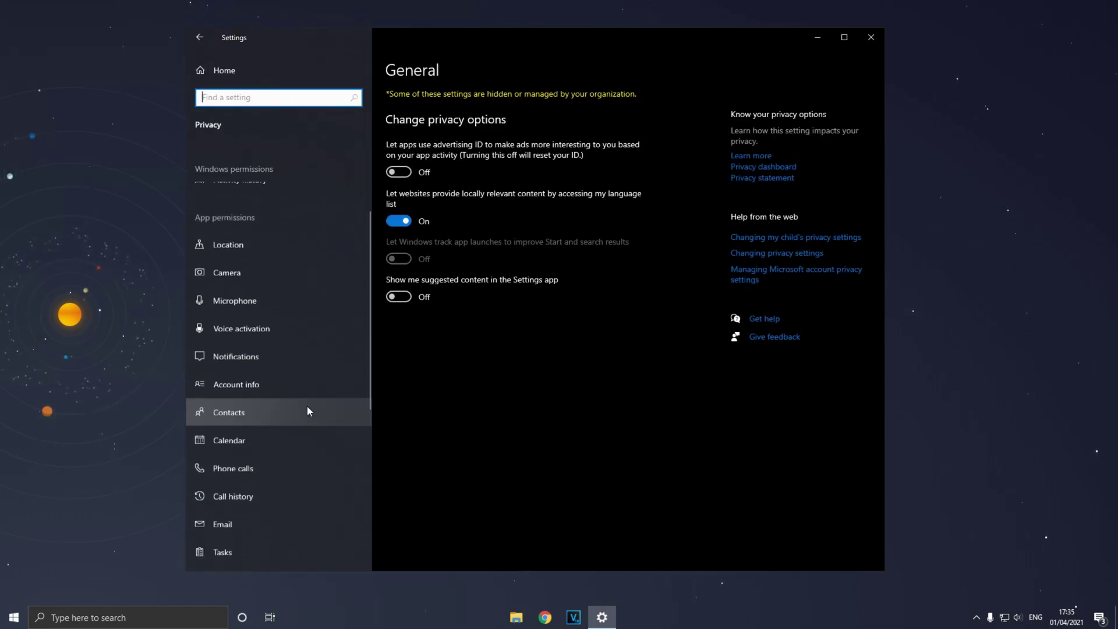
scroll(253, 301, "down", 3)
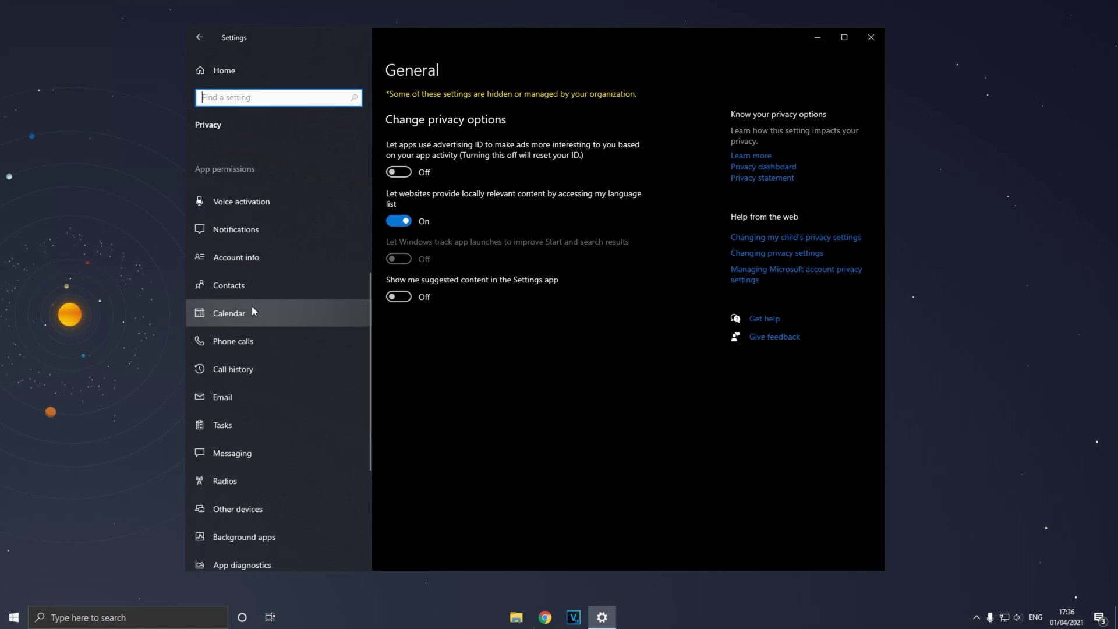
scroll(251, 323, "down", 2)
left_click(221, 347)
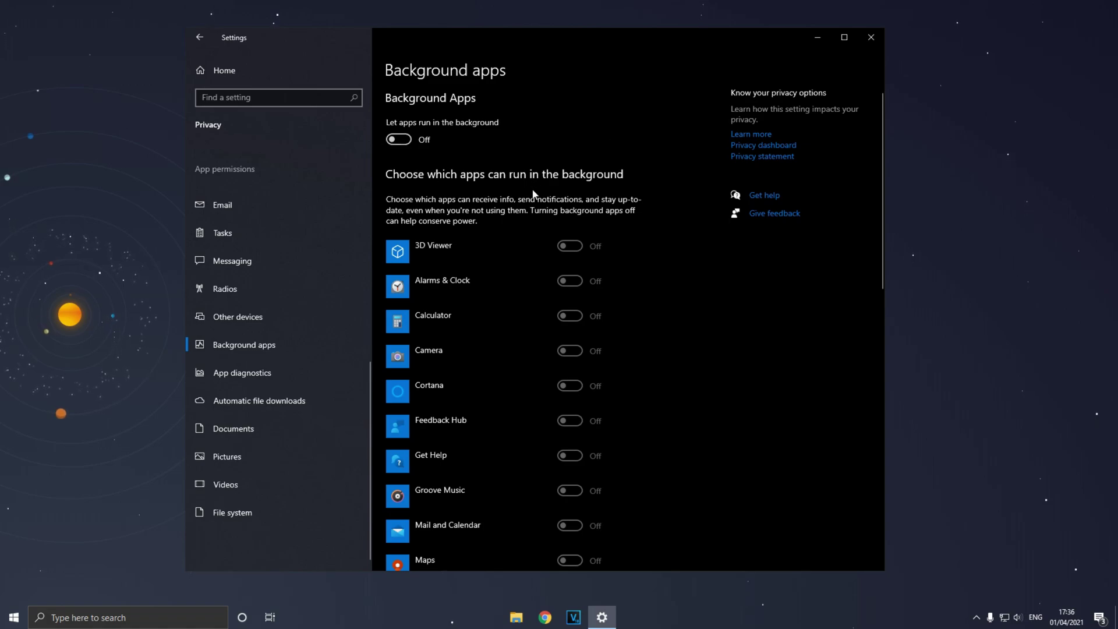
left_click(399, 140)
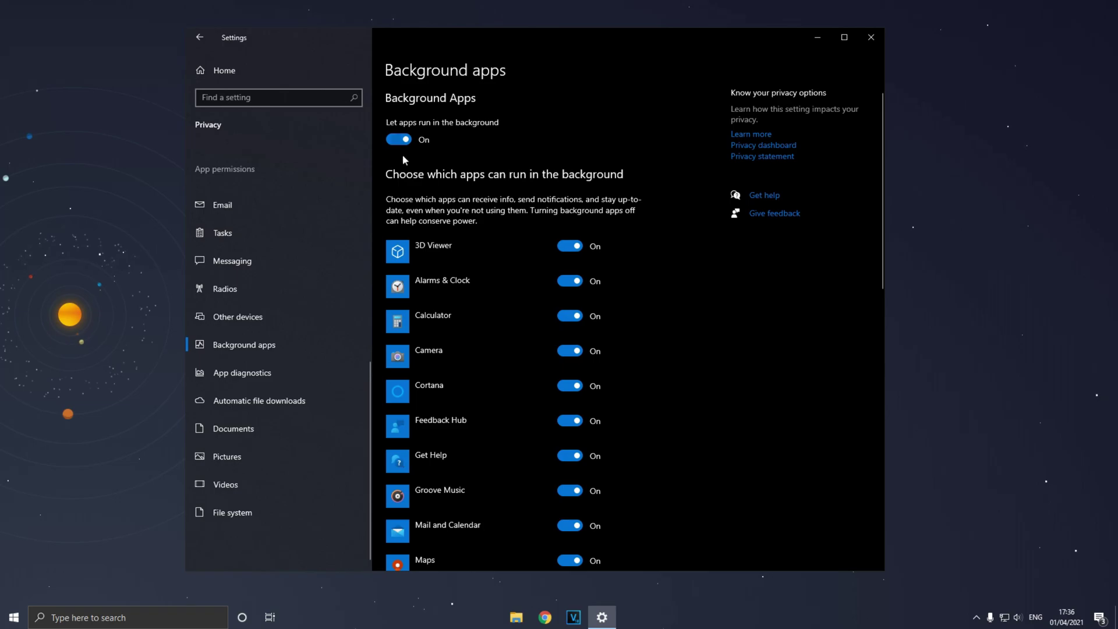
left_click(407, 138)
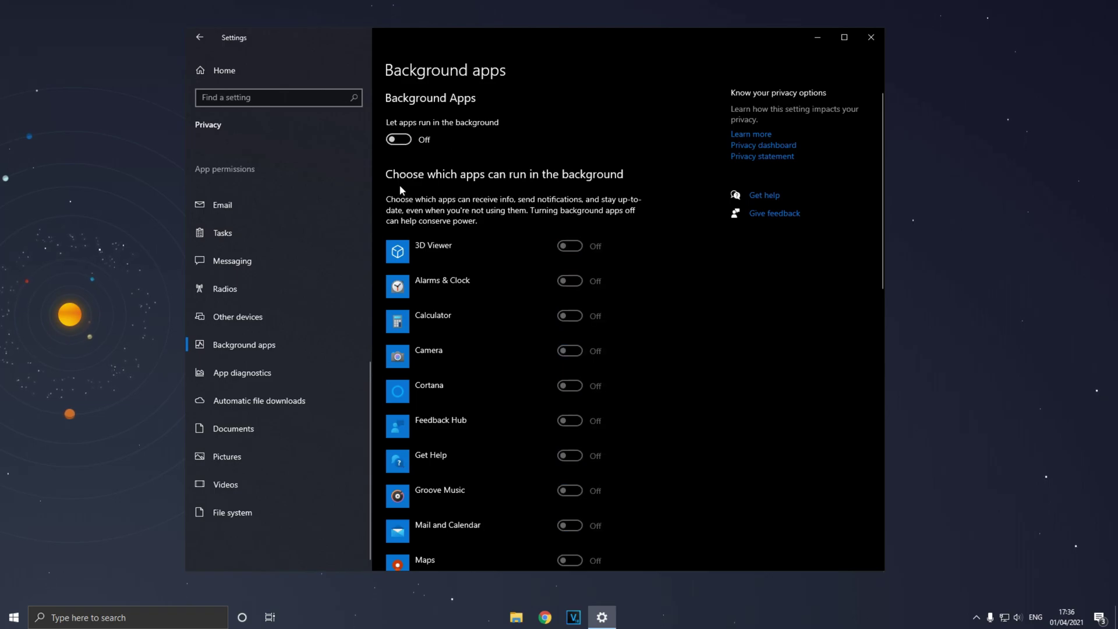
- Toggle app access to diagnostic info on then off, and return to Settings home
left_click(270, 374)
left_click(407, 331)
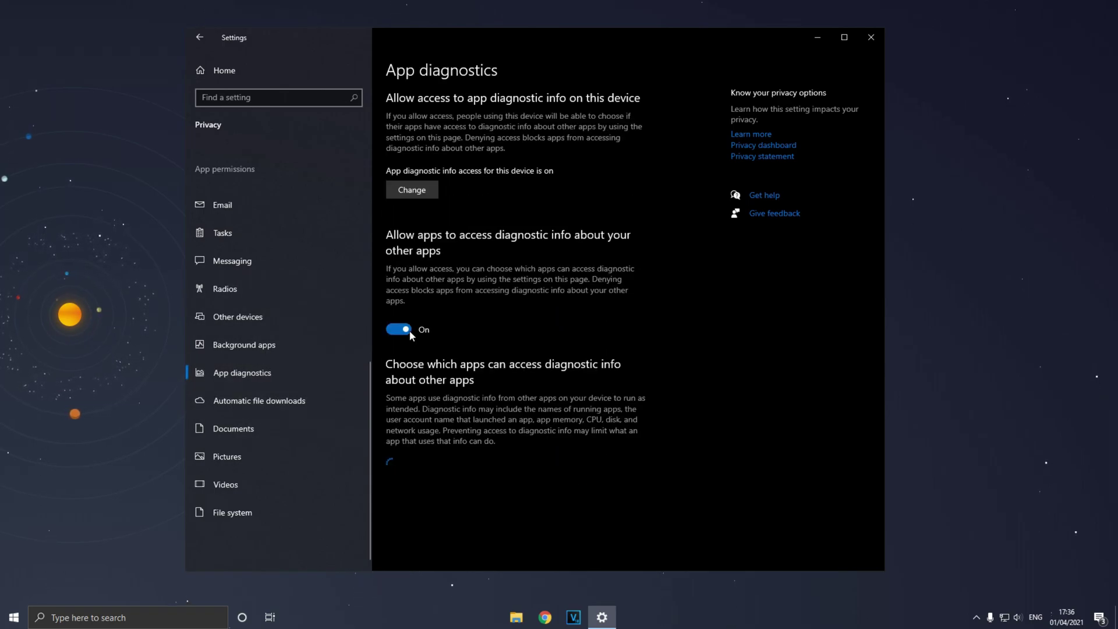
left_click(385, 330)
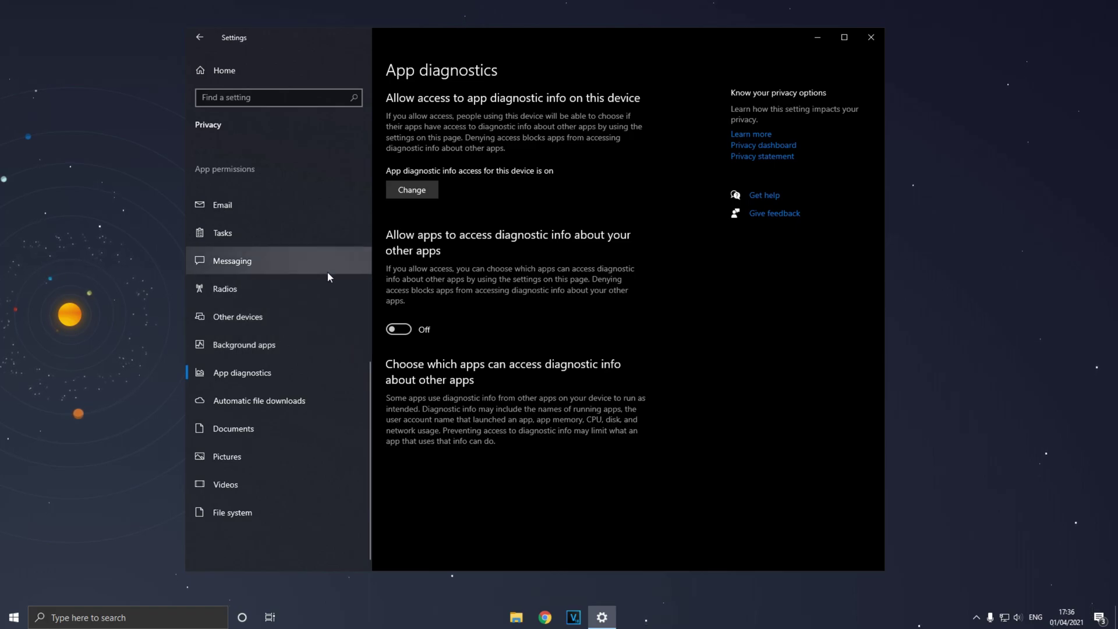
scroll(327, 271, "up", 5)
scroll(339, 300, "up", 3)
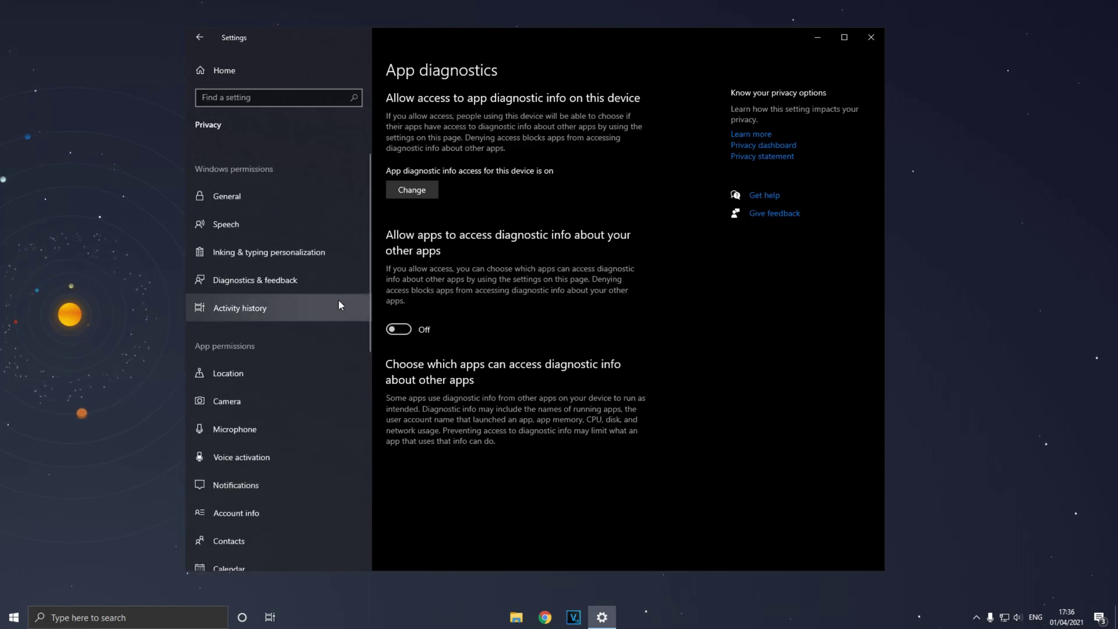
left_click(206, 40)
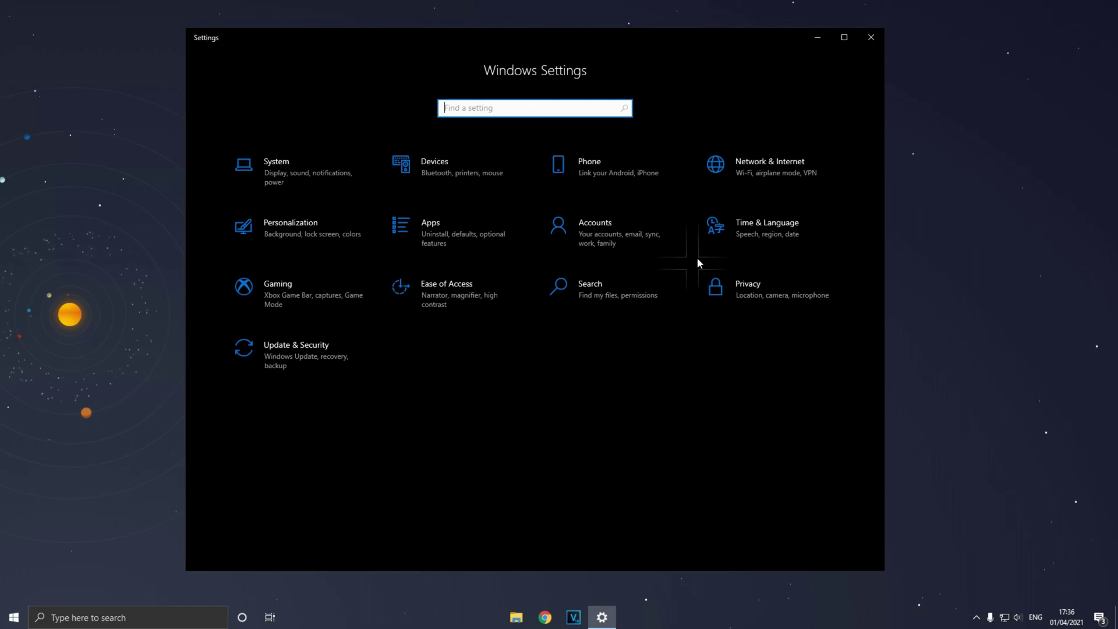
- Review Captures, Xbox Game Bar and Game Mode in Gaming settings, then close Settings
left_click(300, 292)
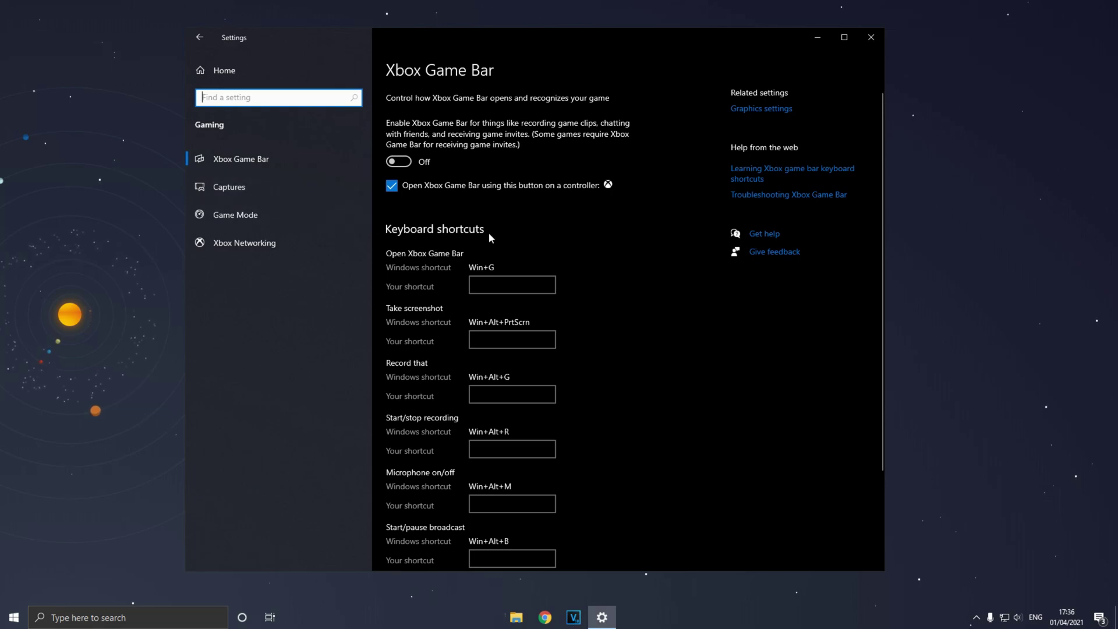
left_click(255, 192)
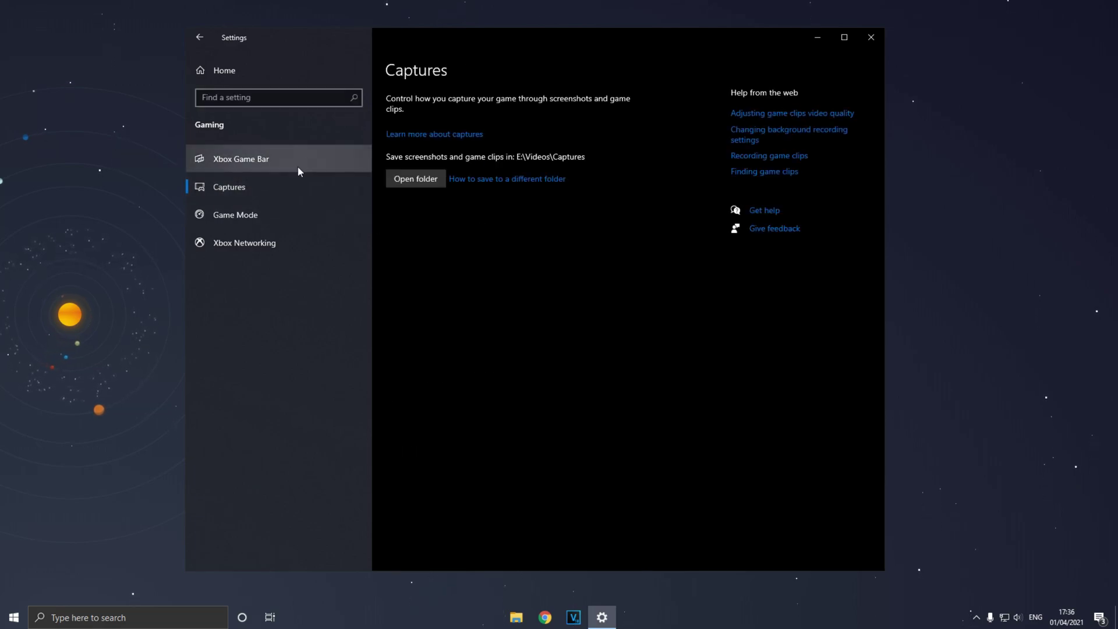
left_click(248, 166)
left_click(225, 211)
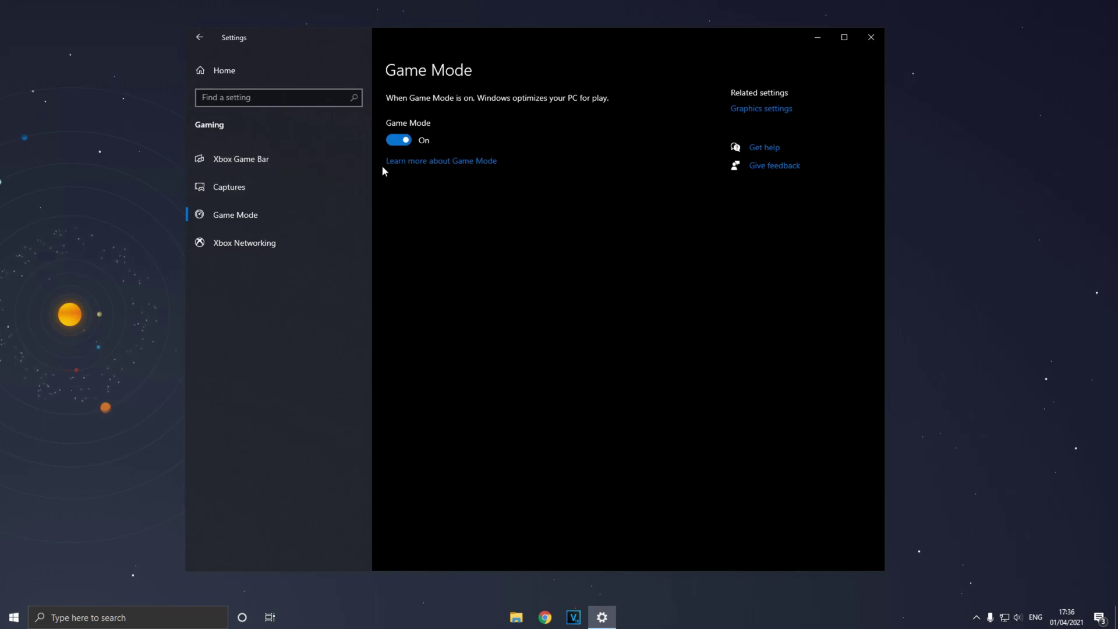
left_click(871, 38)
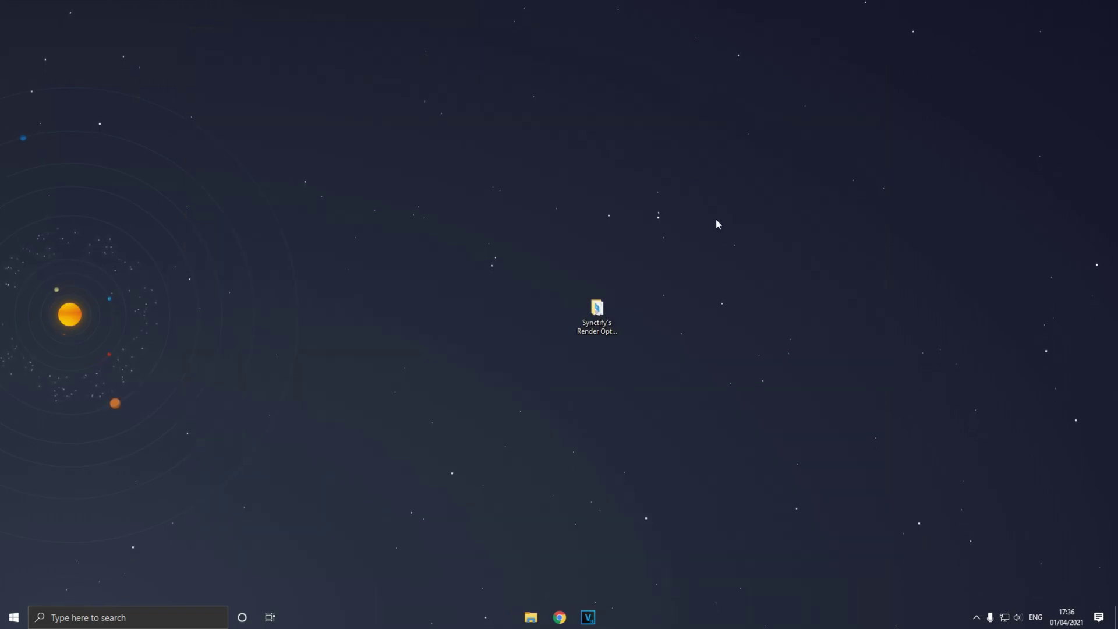
- Select the Render Optimization Pack folder icon on the desktop
left_click_drag(517, 267, 694, 402)
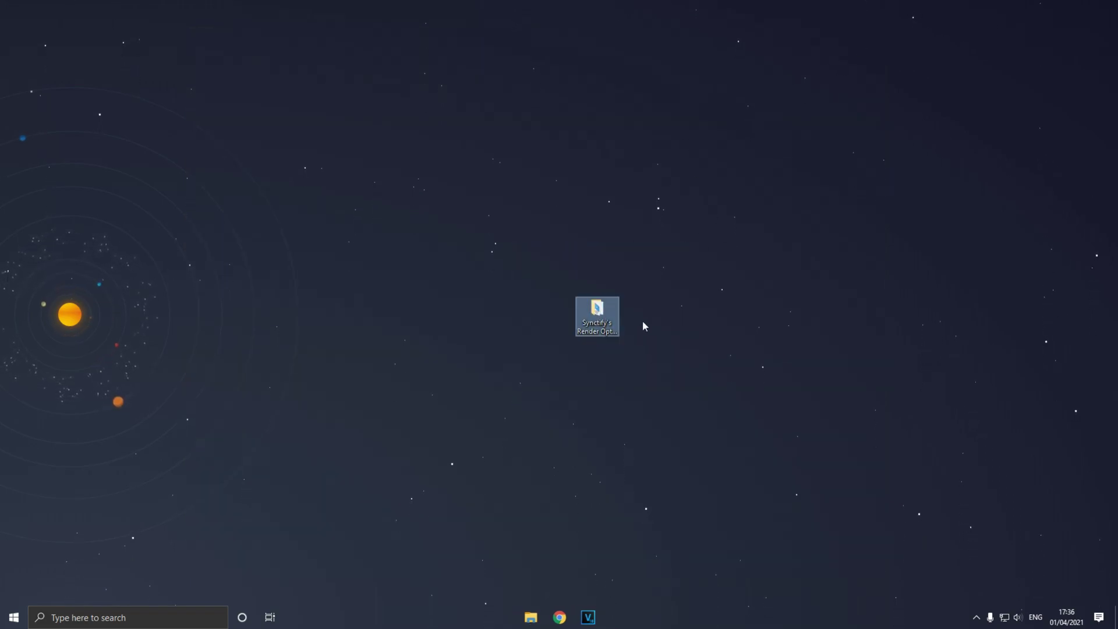
left_click(652, 241)
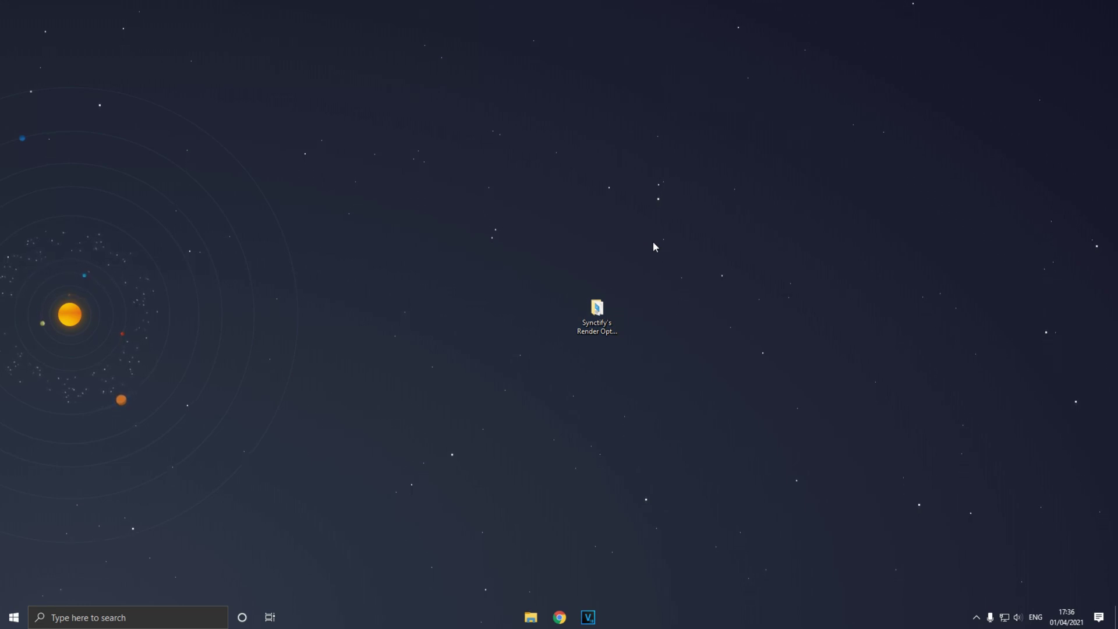
key("alt+F9")
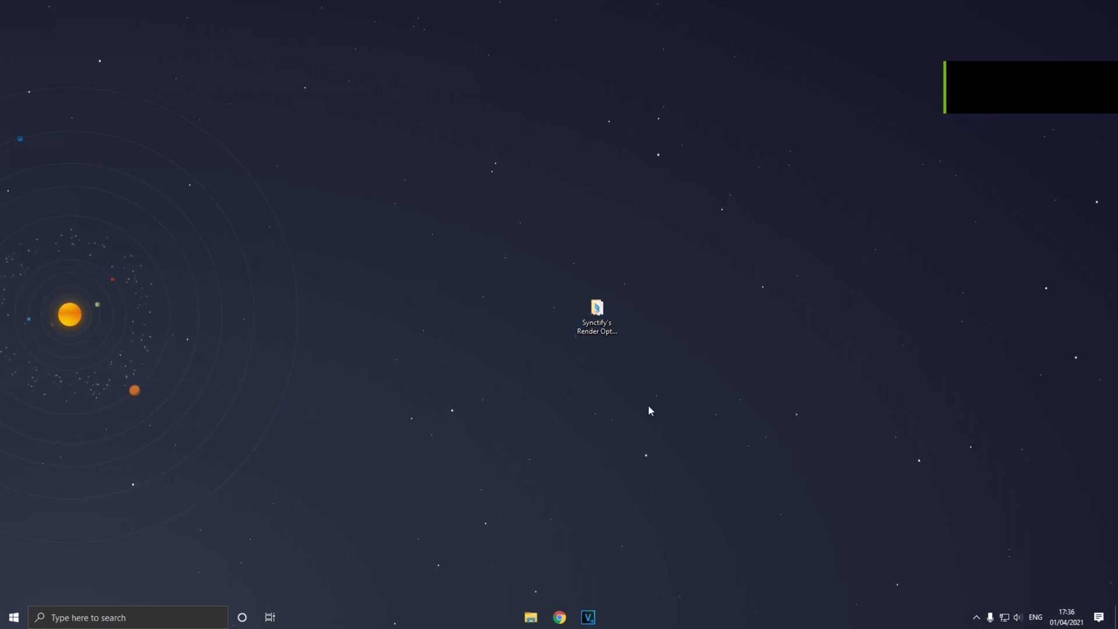
left_click_drag(518, 238, 694, 415)
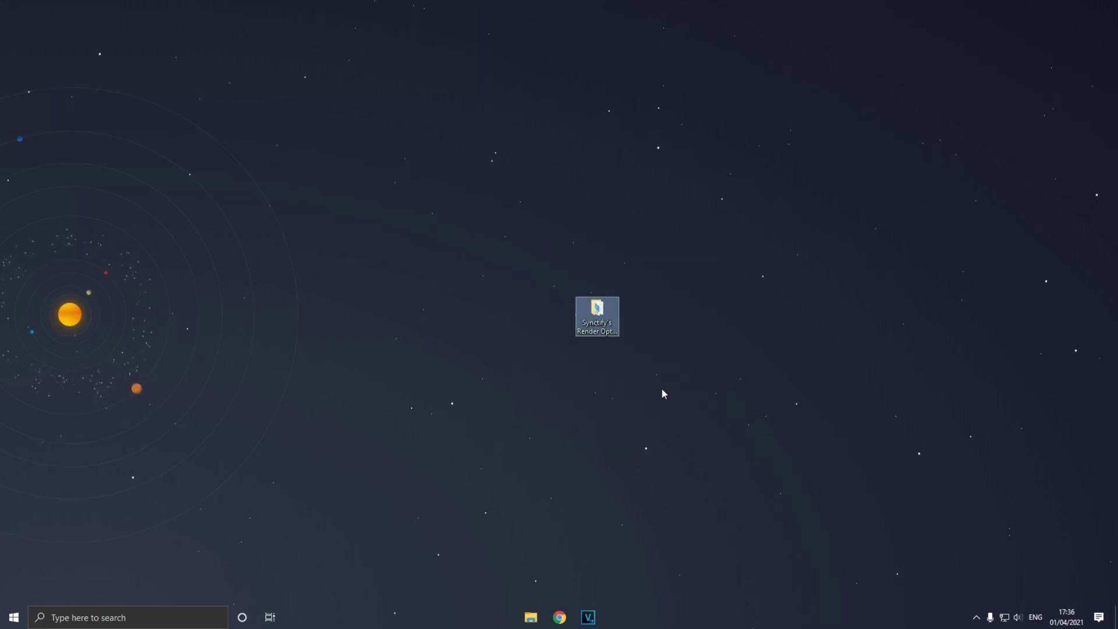
left_click(610, 321)
- Open the Render Optimization Pack's 0 Restore Point folder and select the Restore Point shortcut
double_click(610, 322)
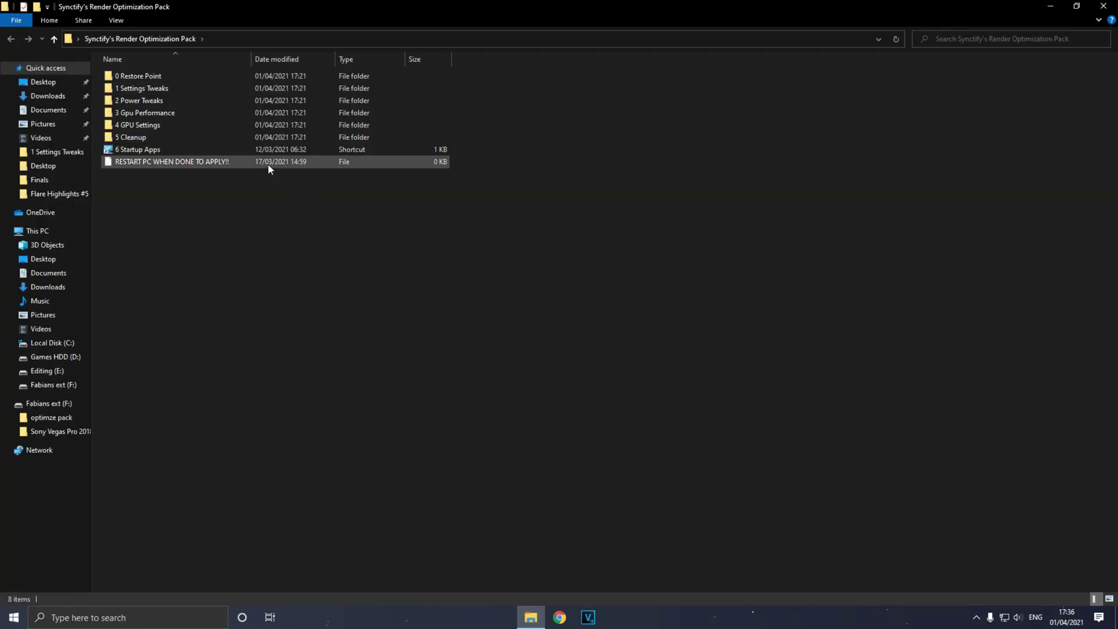
double_click(153, 76)
left_click(153, 75)
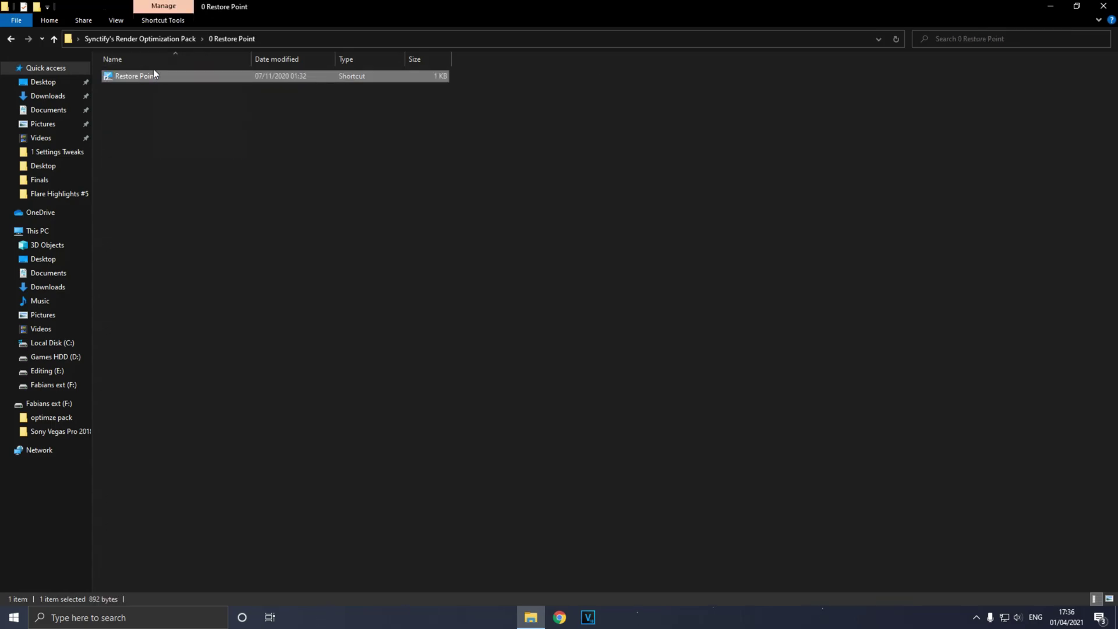
left_click(185, 166)
- Launch the Restore Point shortcut, close System Protection, and open the 1 Settings Tweaks folder
double_click(140, 77)
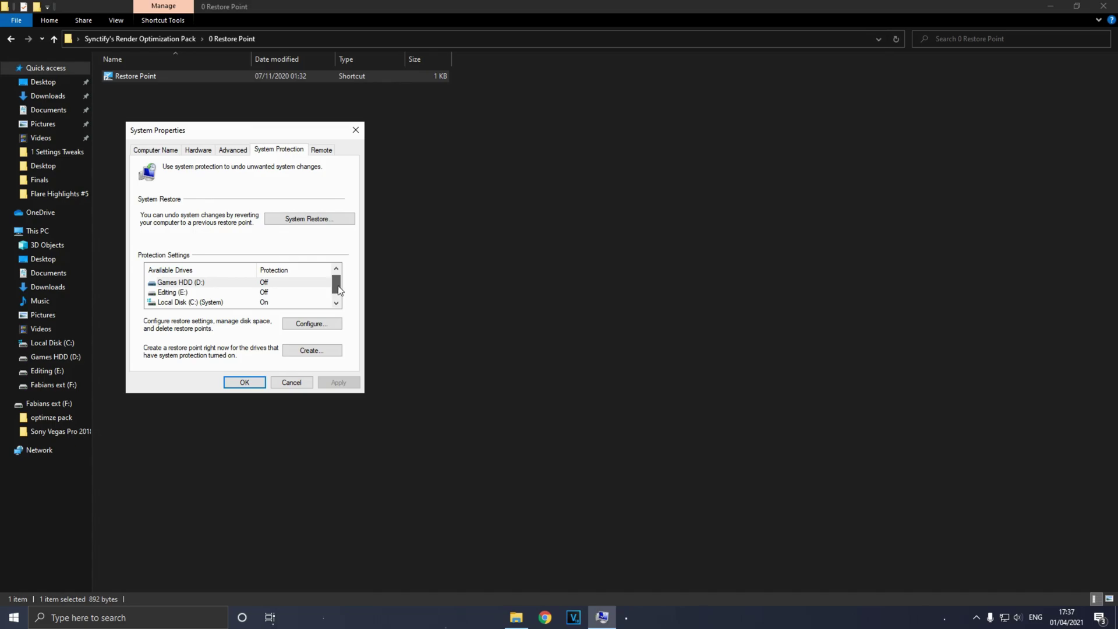
left_click_drag(339, 289, 342, 306)
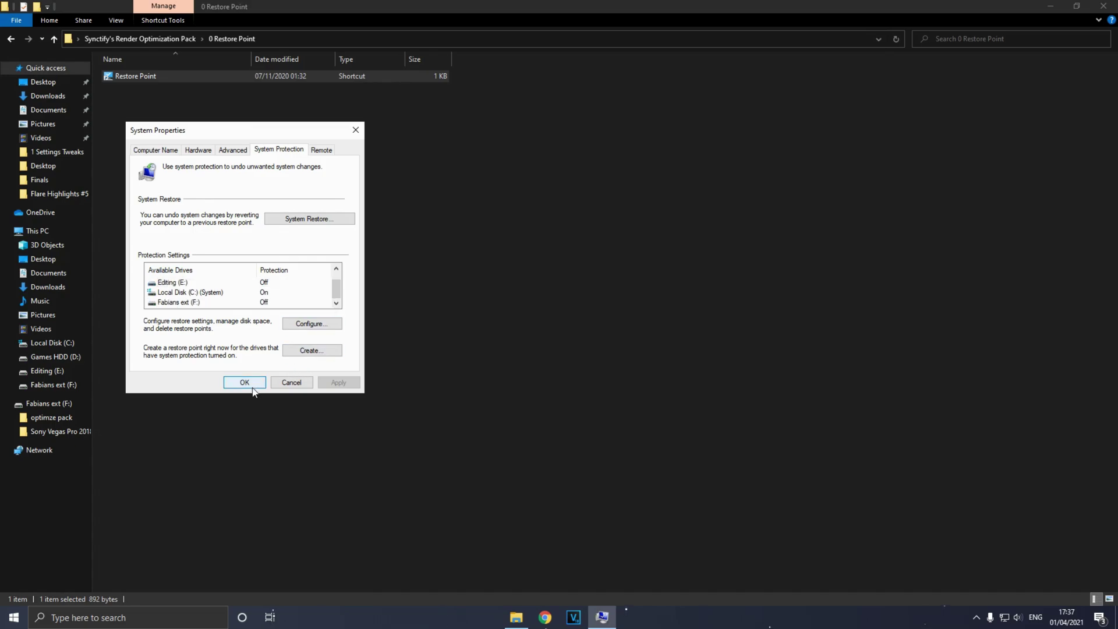
scroll(338, 285, "up", 1)
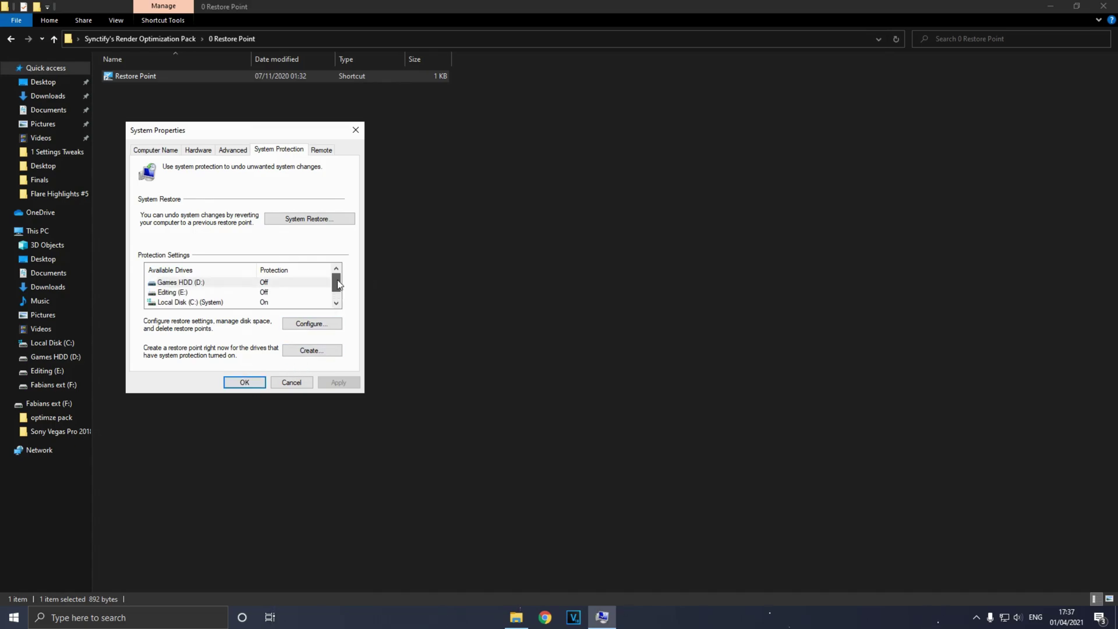
left_click(252, 384)
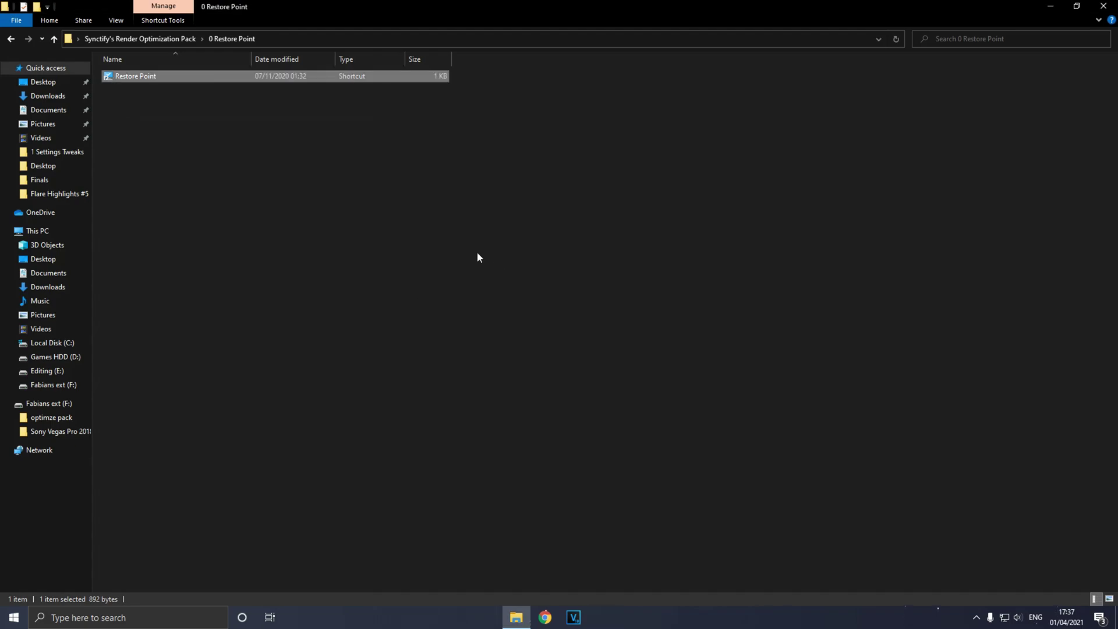
key("alt+Up")
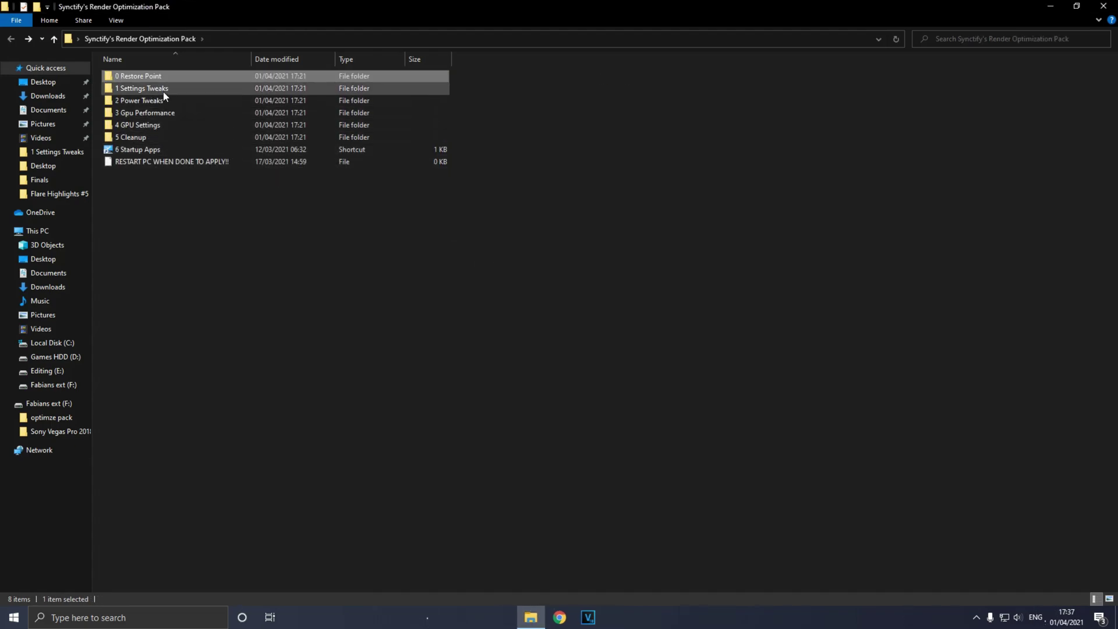
double_click(163, 91)
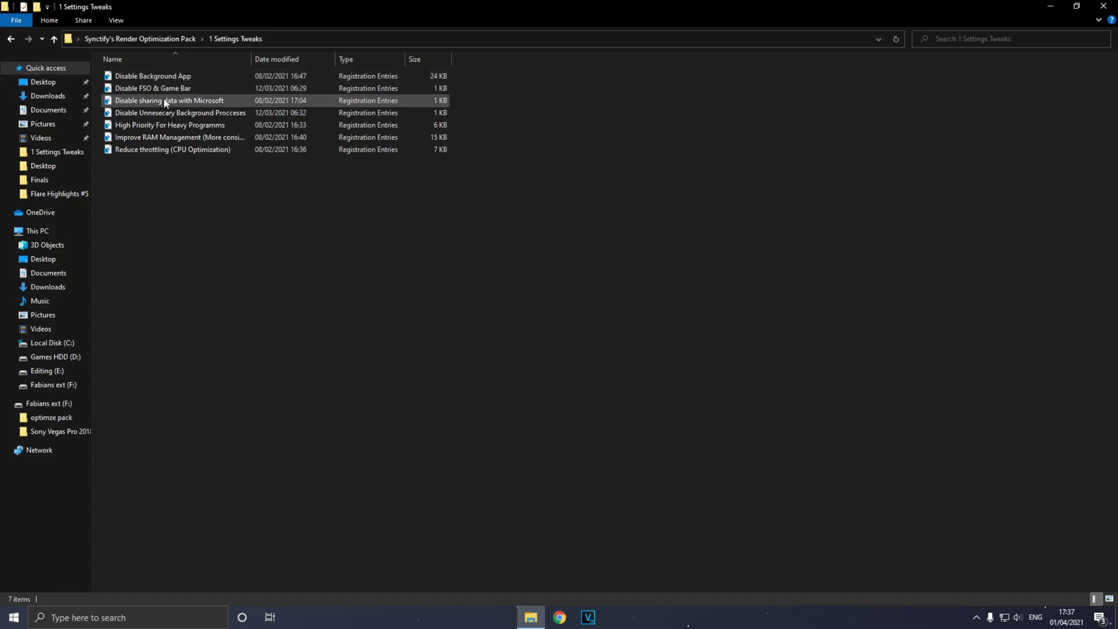
- Merge the Disable Background App, FSO & Game Bar and Disable sharing data registry tweaks
double_click(169, 76)
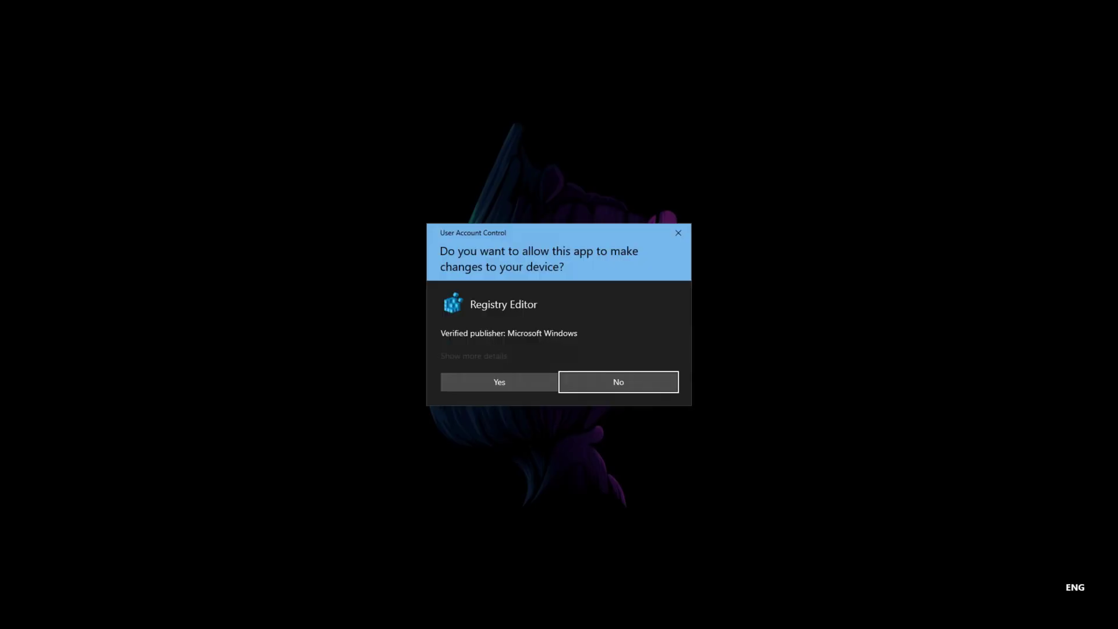
left_click(498, 381)
left_click(640, 326)
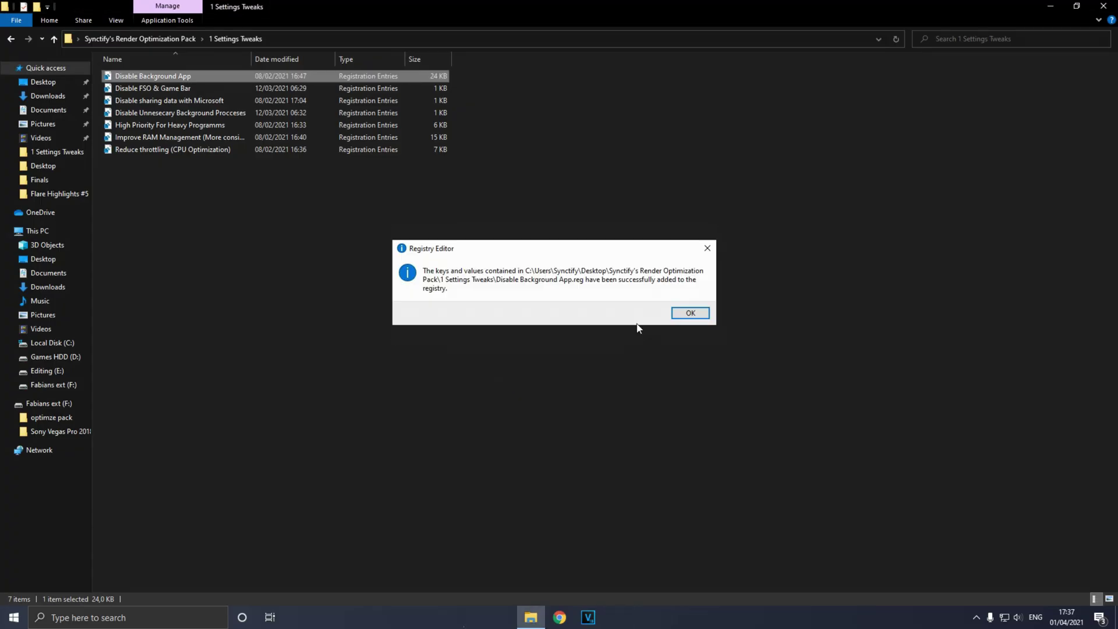
left_click(675, 315)
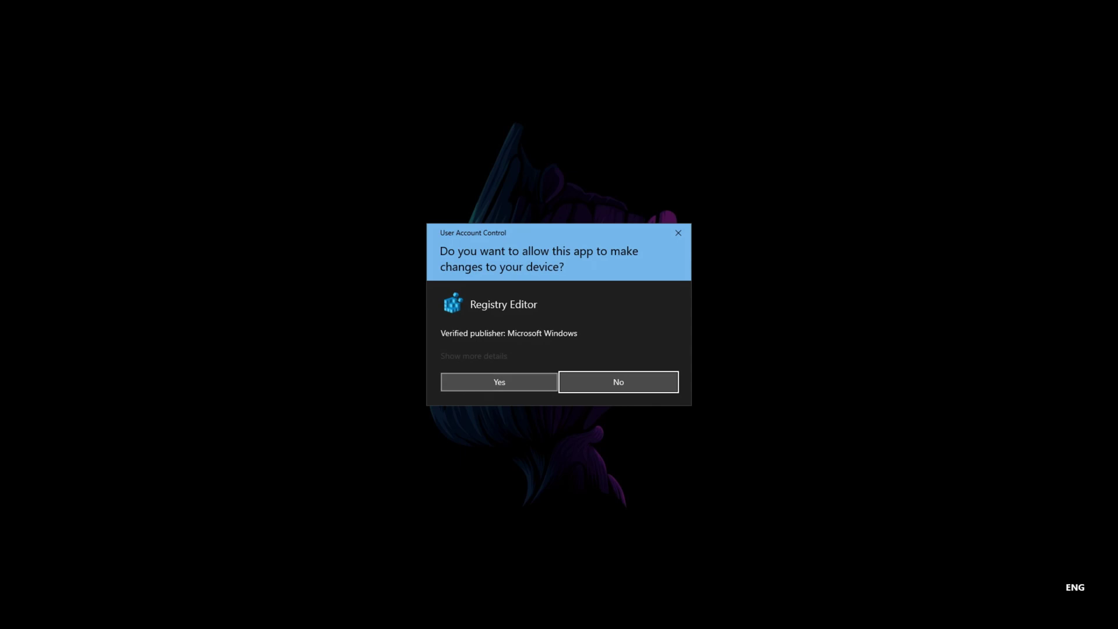
left_click(499, 382)
left_click(640, 325)
left_click(690, 313)
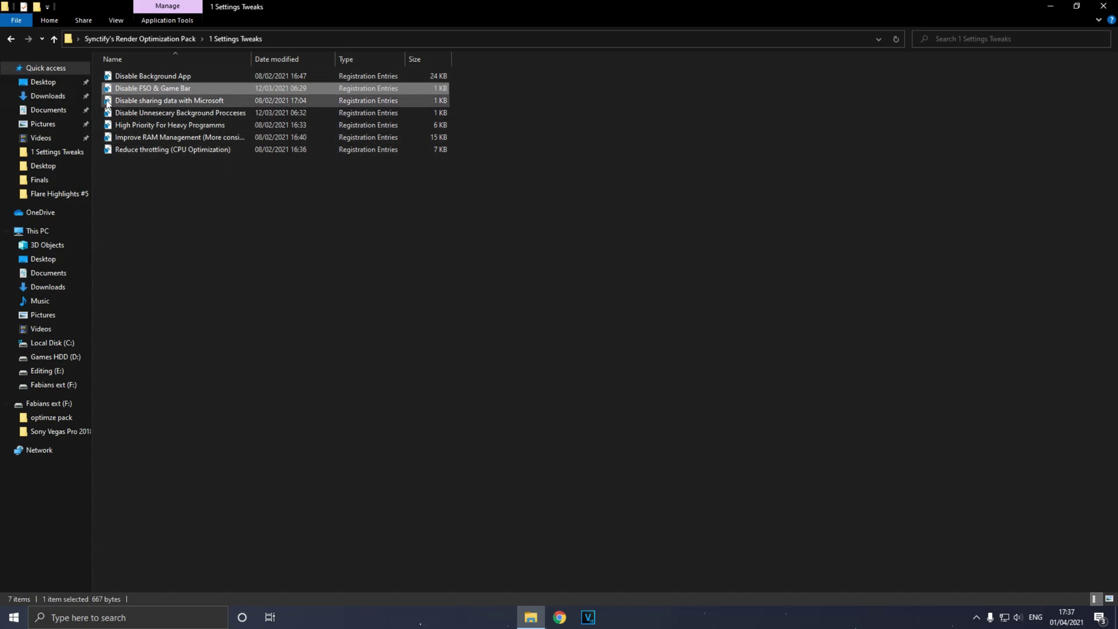
double_click(187, 101)
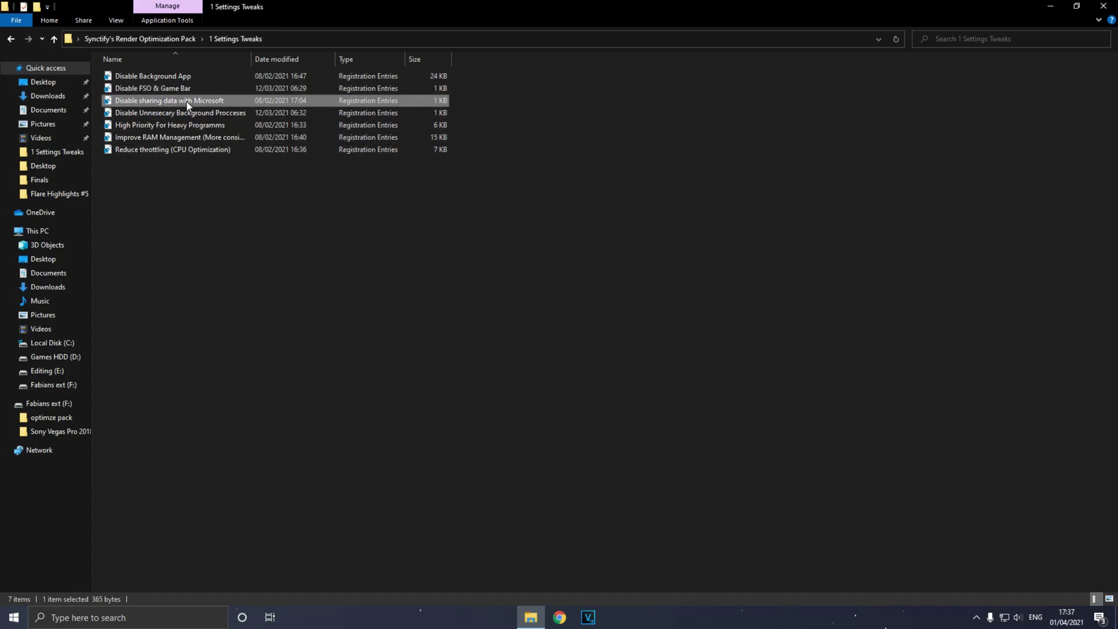
left_click(499, 382)
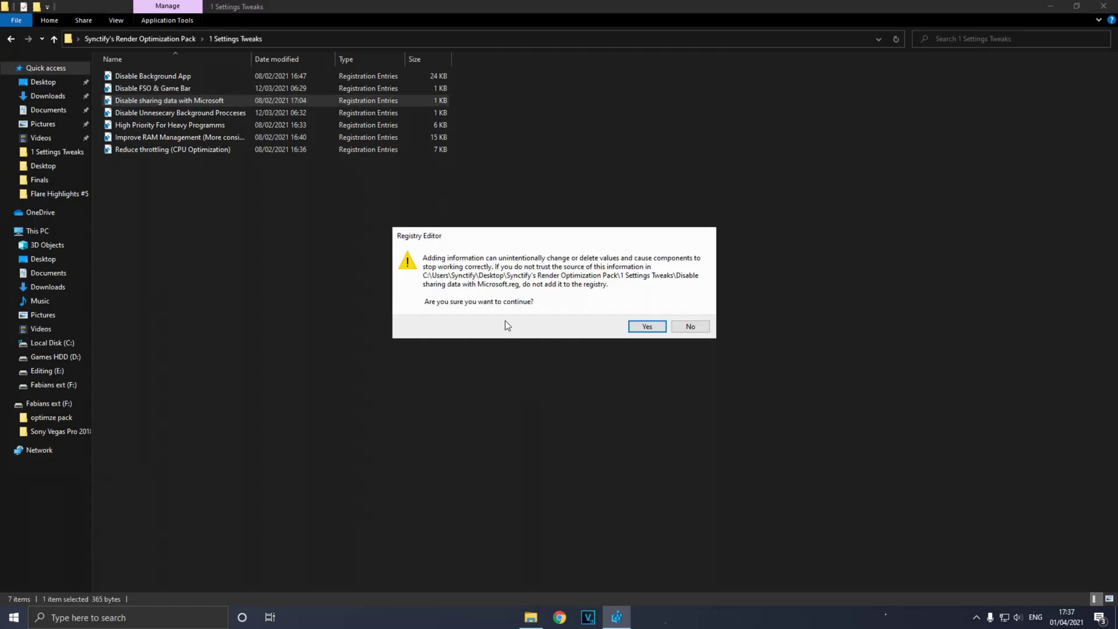
left_click(646, 327)
left_click(678, 312)
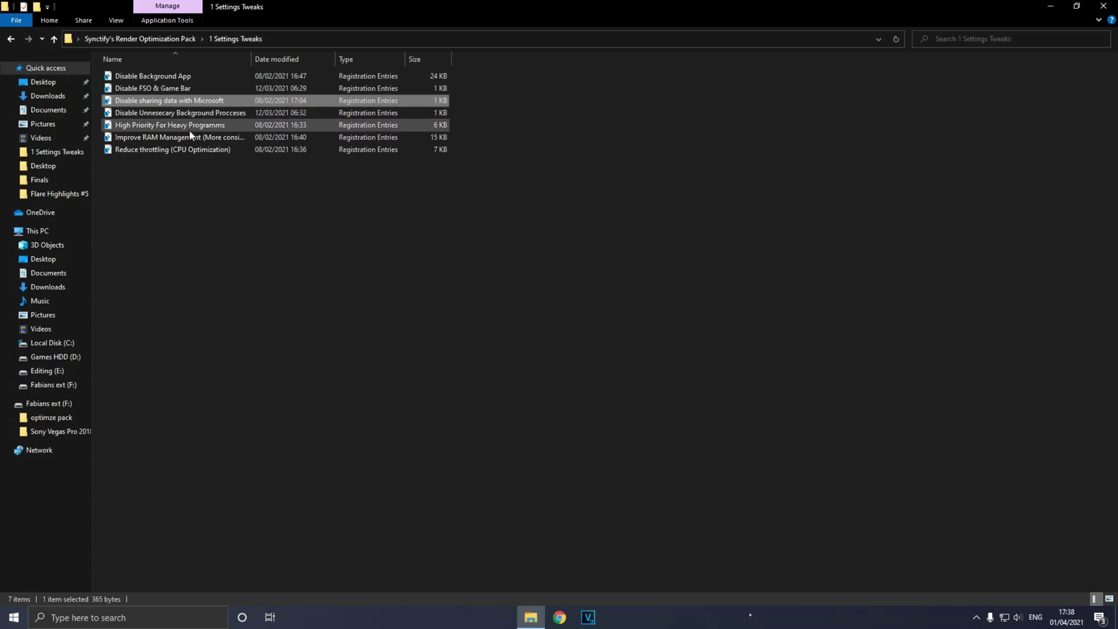
- Merge the Disable Unnesecary Background Procceses and High Priority For Heavy Programms registry tweaks
left_click(221, 191)
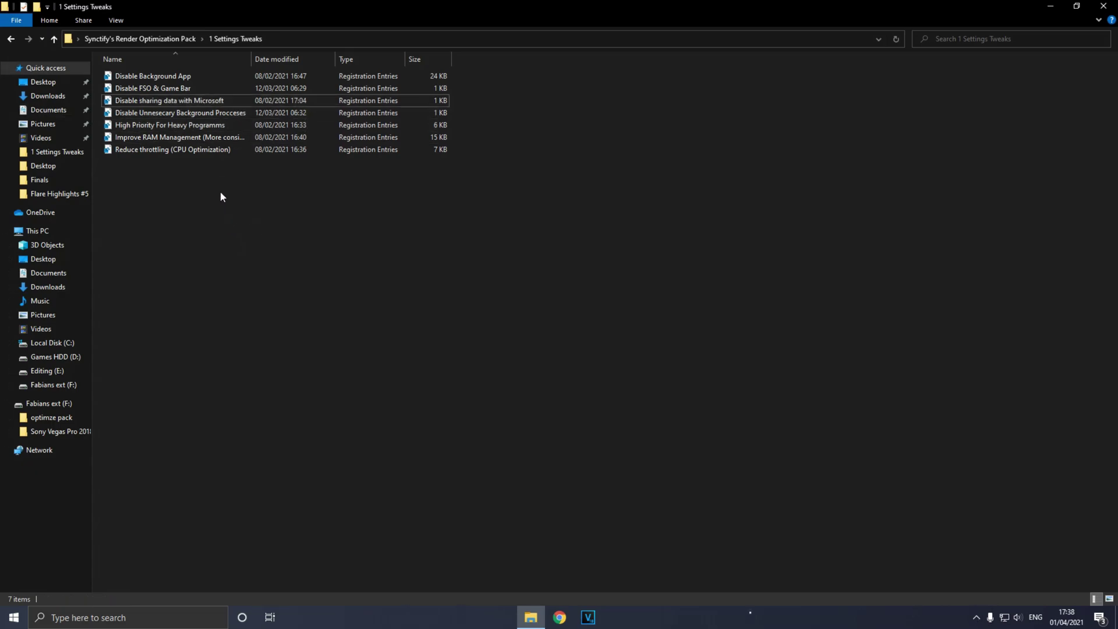
double_click(188, 112)
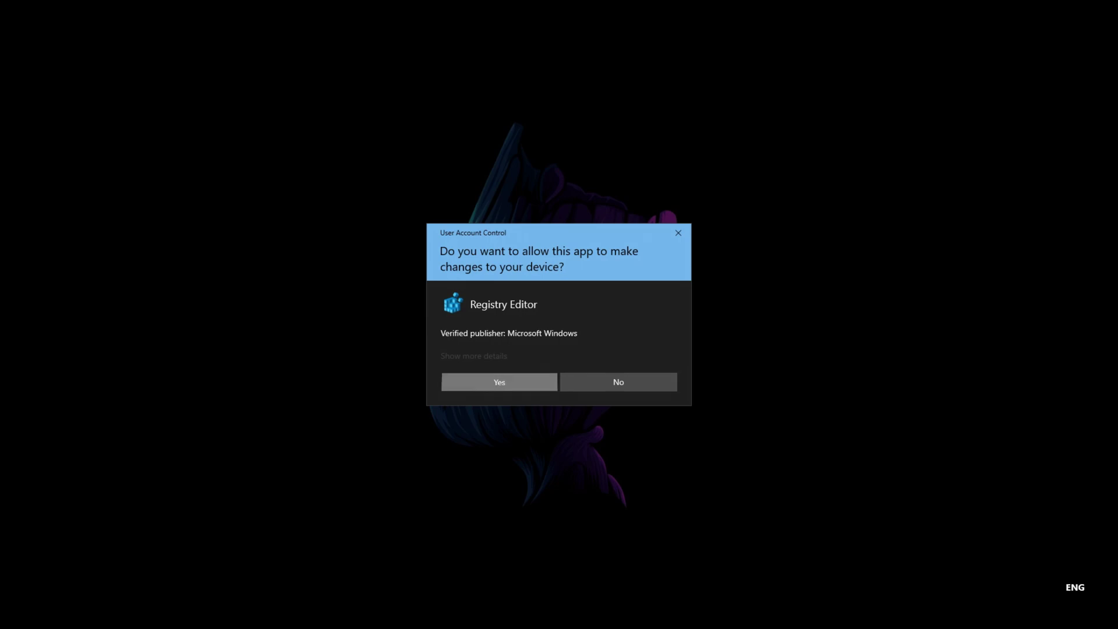
left_click(499, 382)
left_click(639, 324)
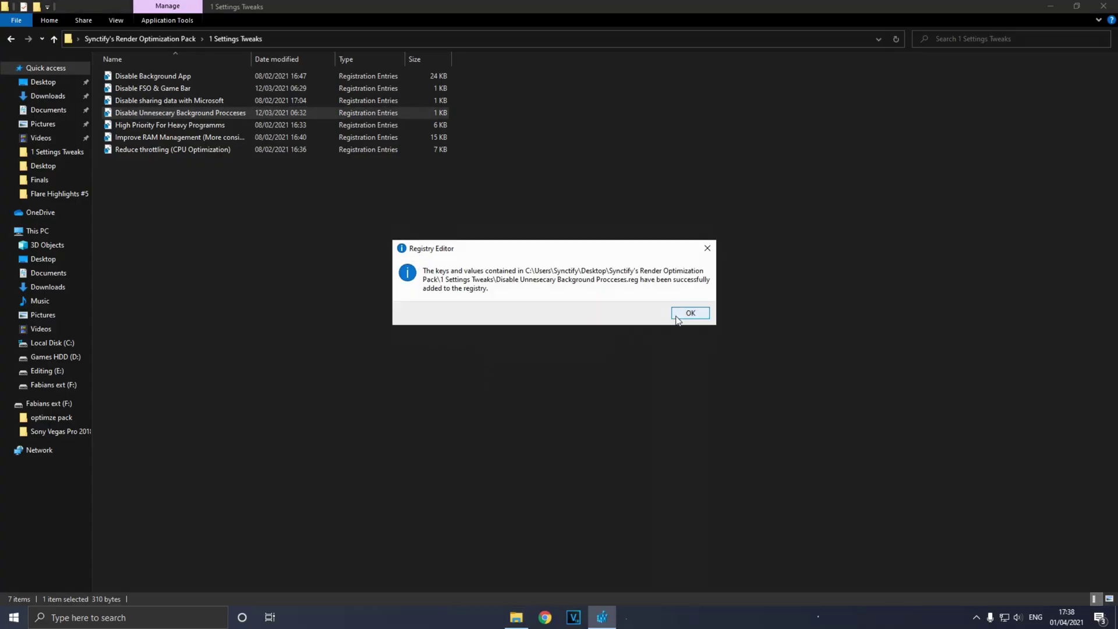
left_click(680, 315)
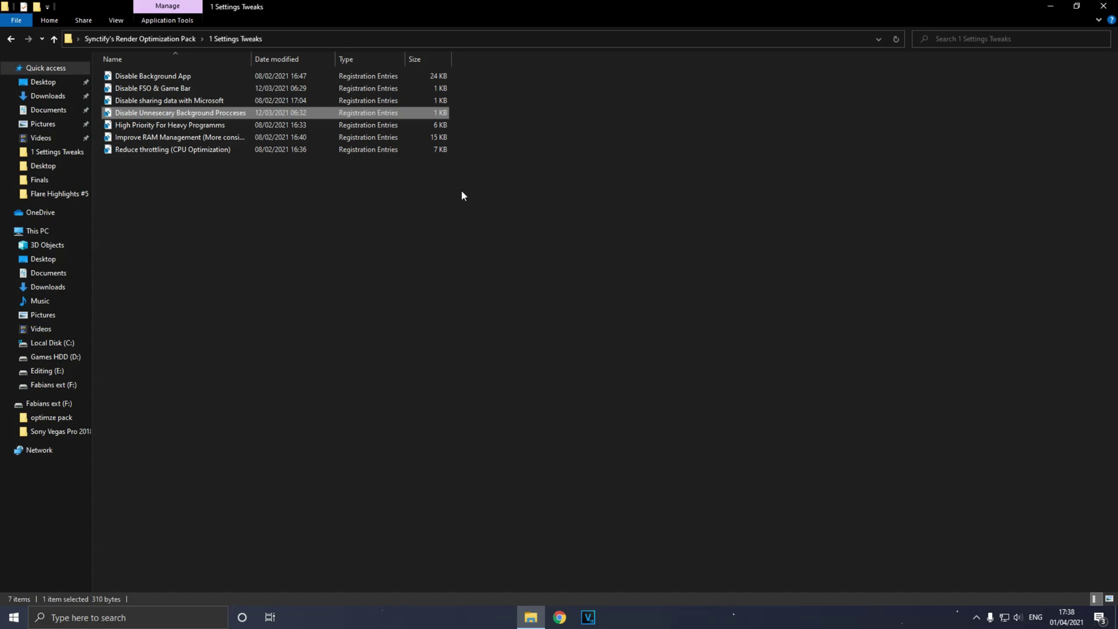
double_click(168, 124)
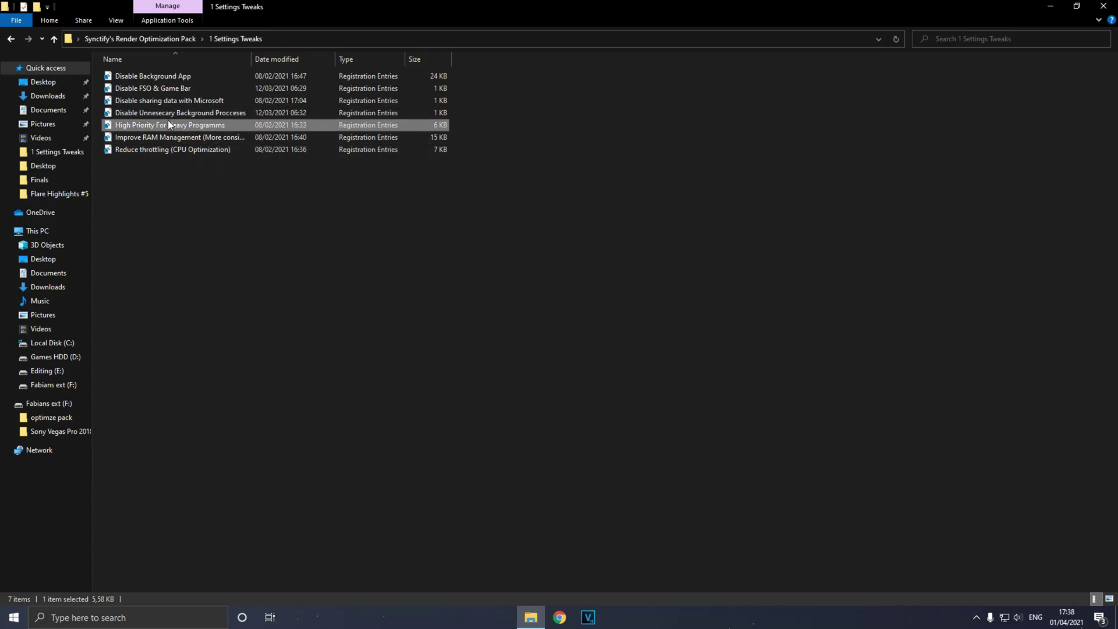
left_click(499, 381)
left_click(644, 324)
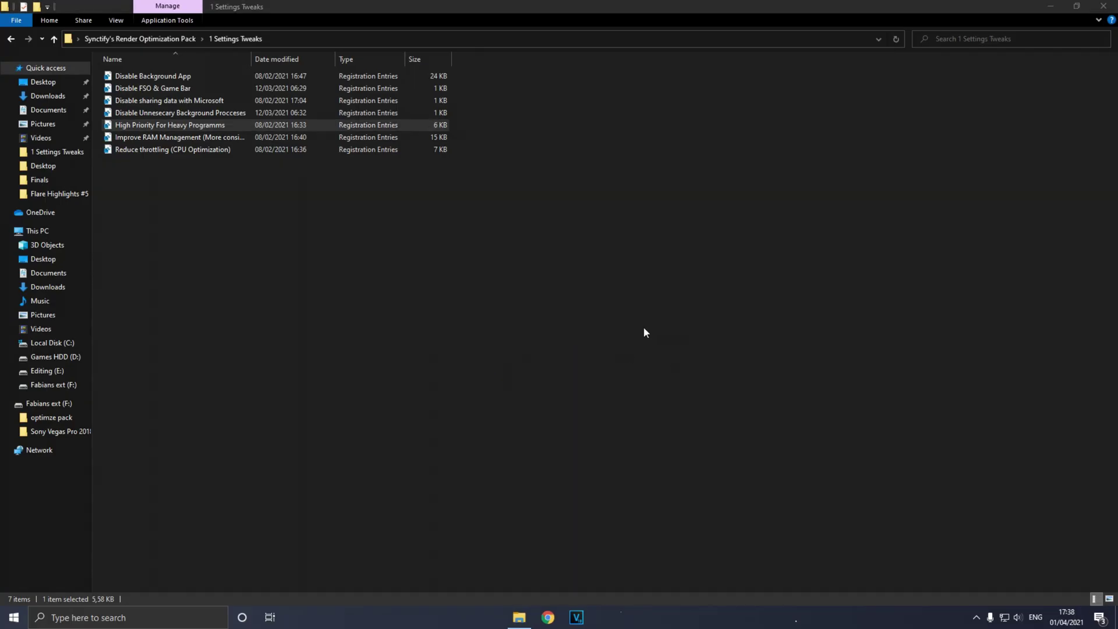
left_click(690, 314)
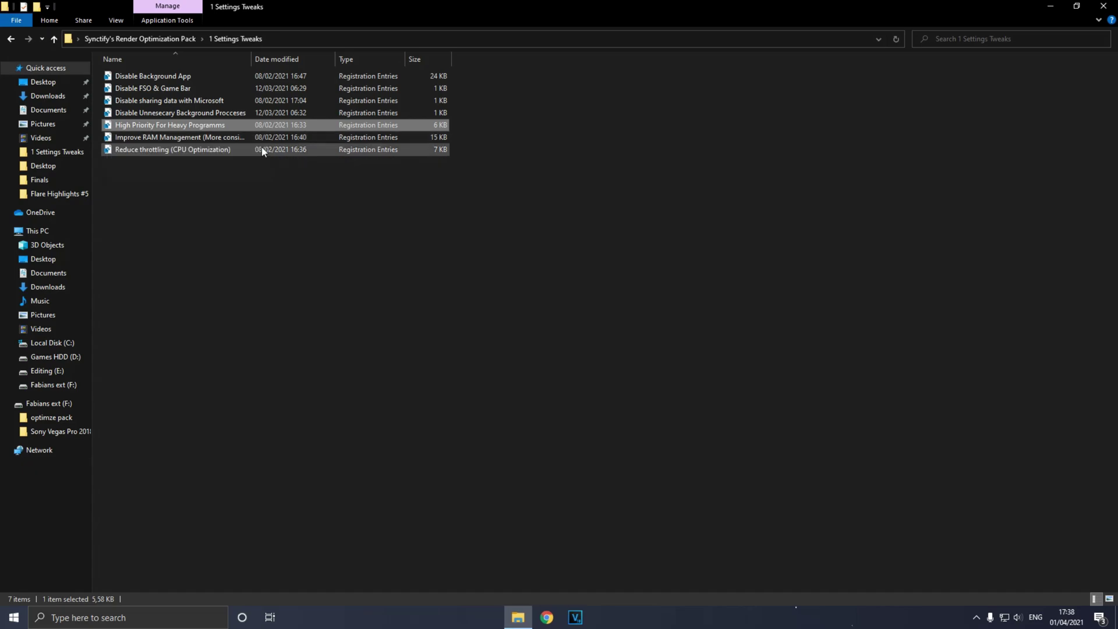
left_click_drag(601, 167, 399, 198)
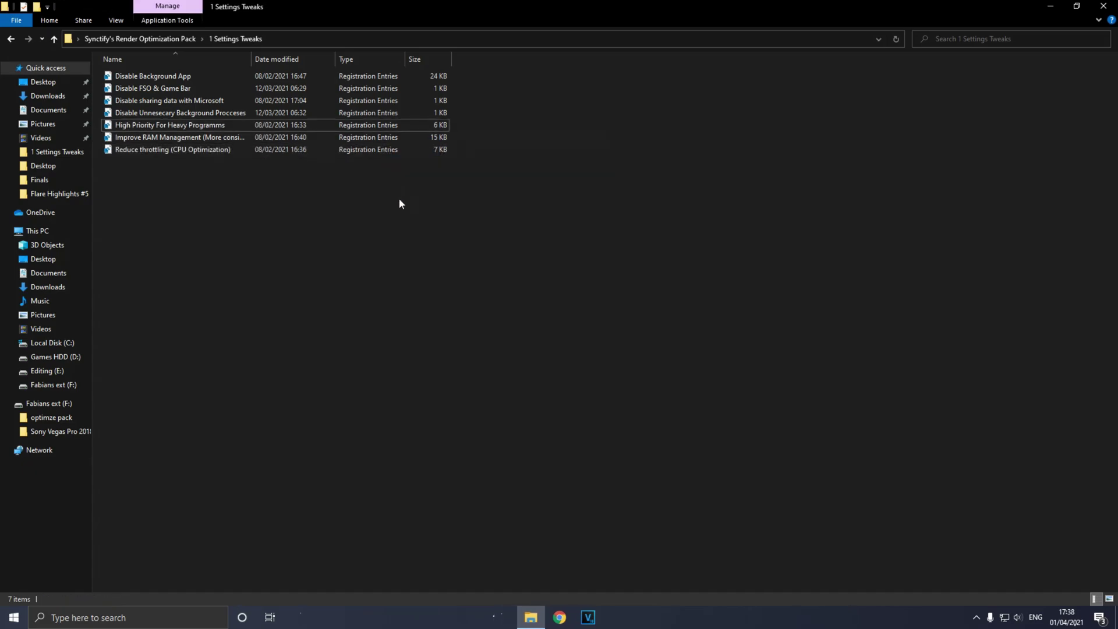
- Merge the Improve RAM Management and Reduce throttling (CPU Optimization) tweaks, then go up a folder
double_click(236, 138)
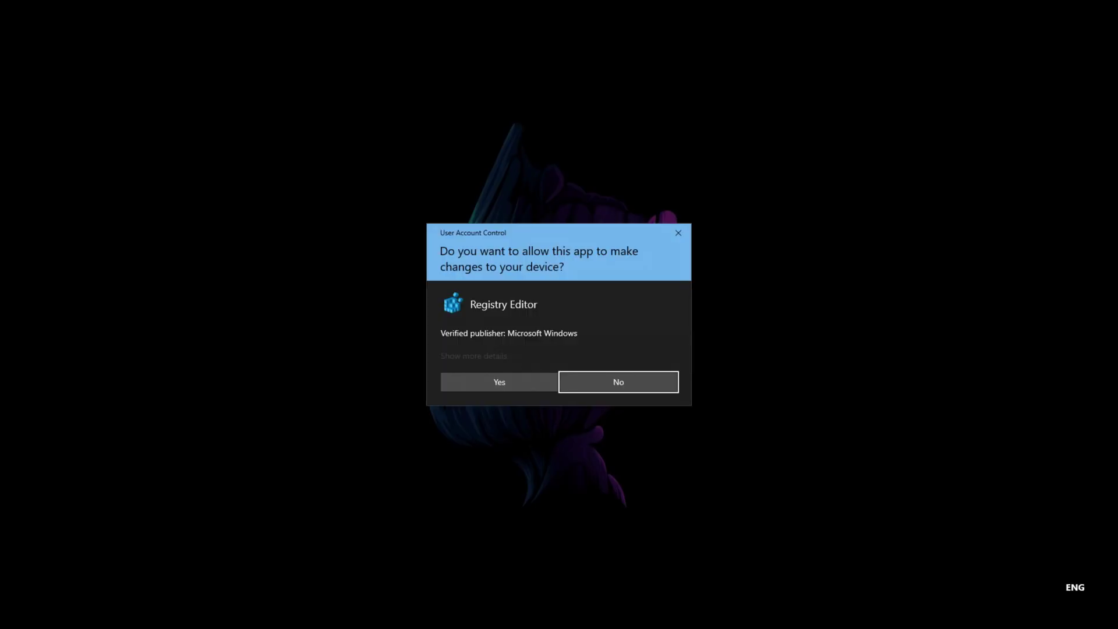
left_click(548, 384)
left_click(641, 325)
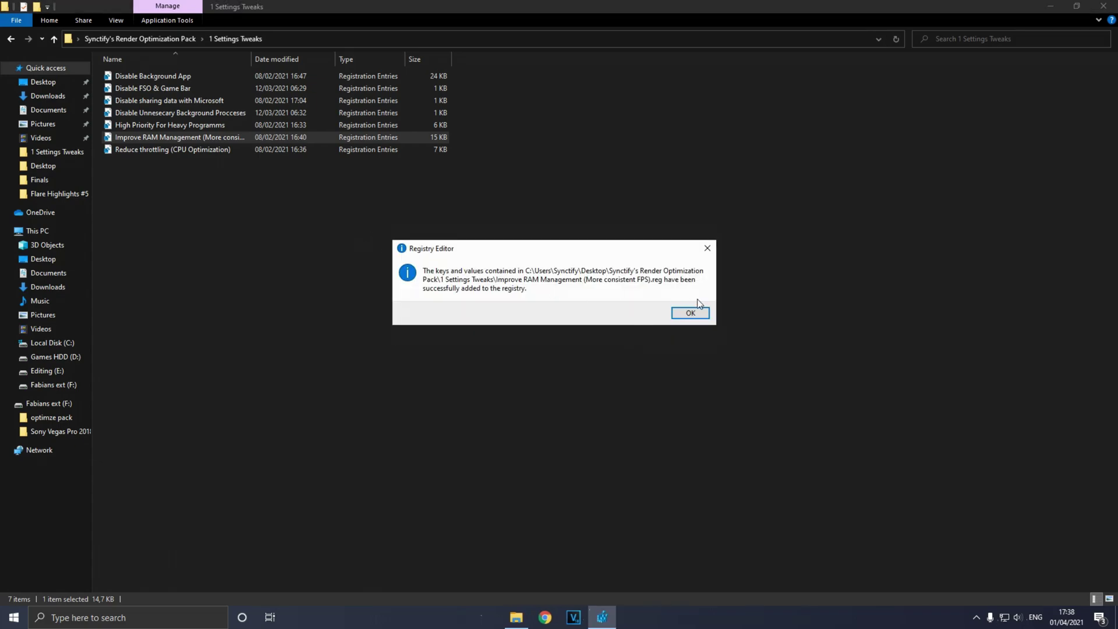
left_click(690, 312)
left_click(298, 197)
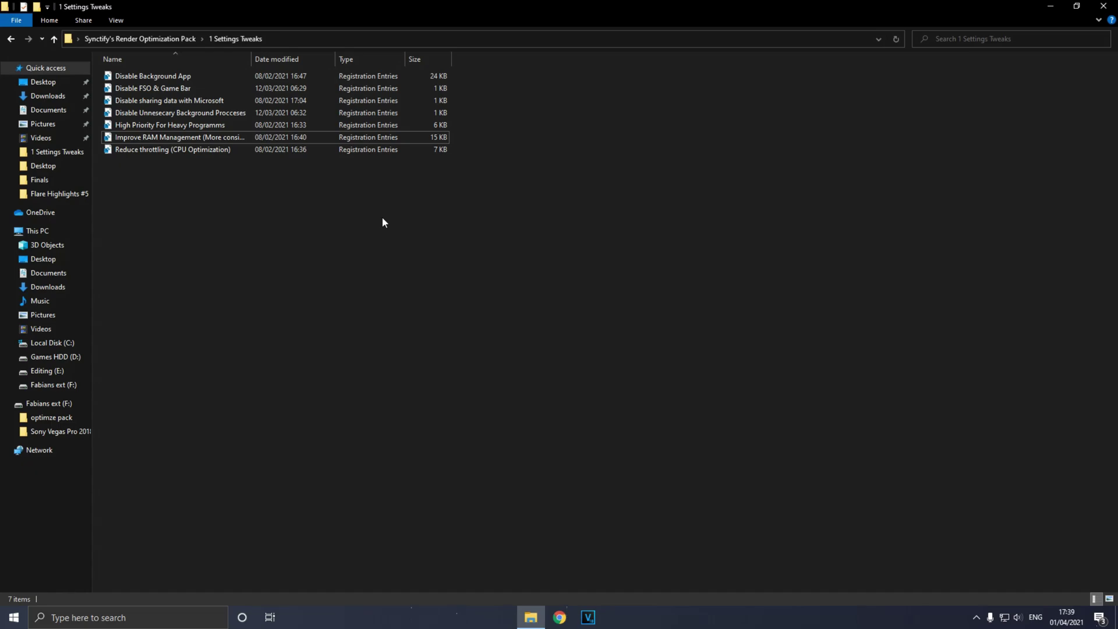
double_click(132, 150)
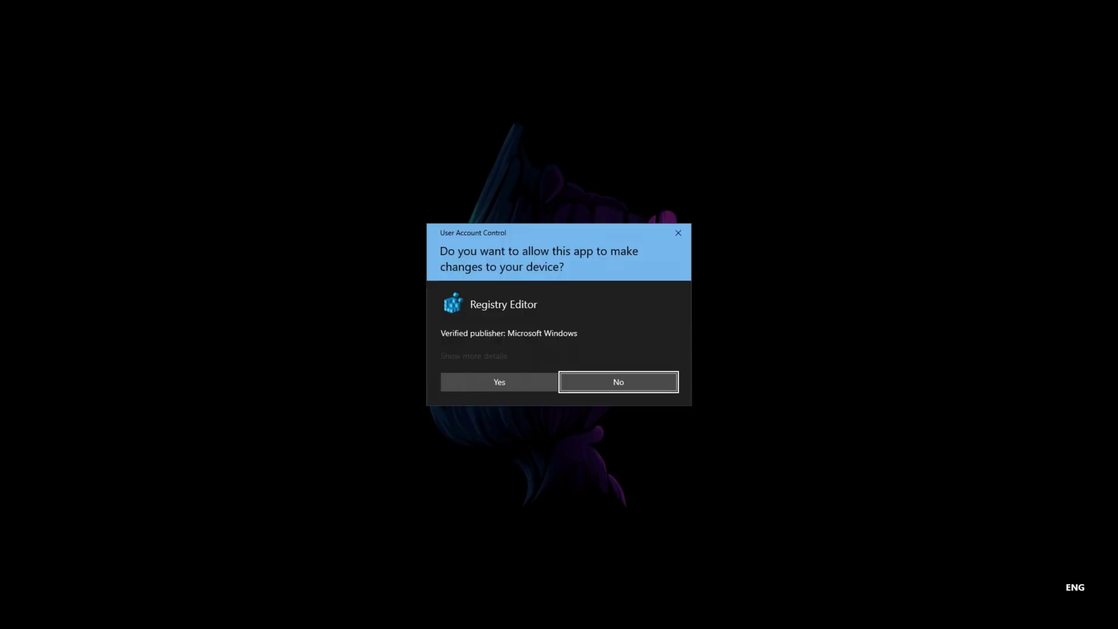
left_click(551, 384)
left_click(644, 325)
left_click(683, 319)
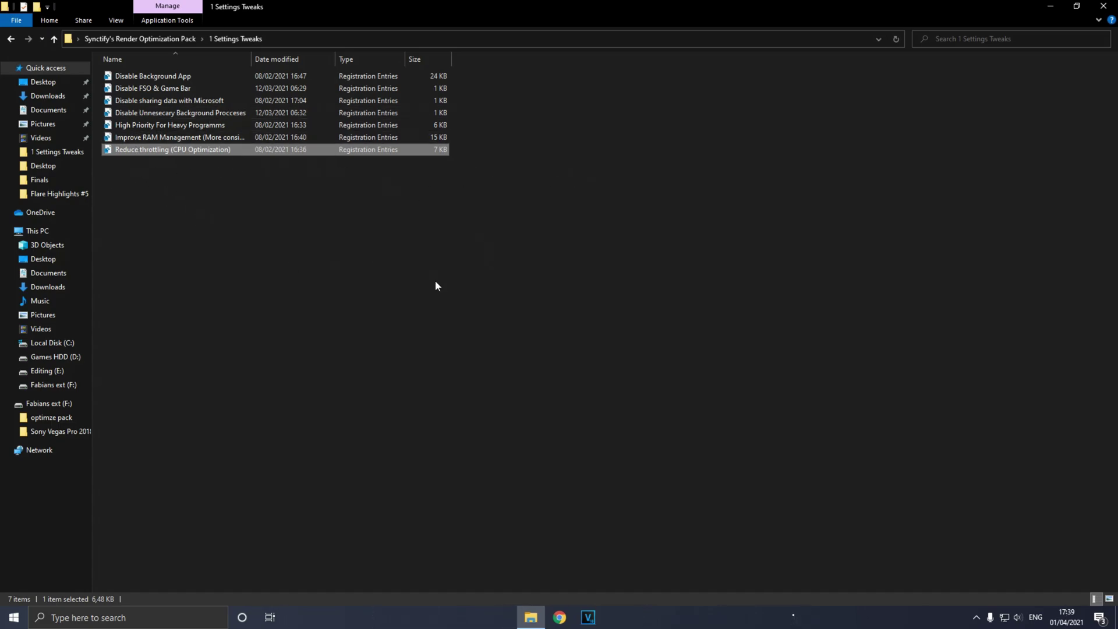
left_click(263, 228)
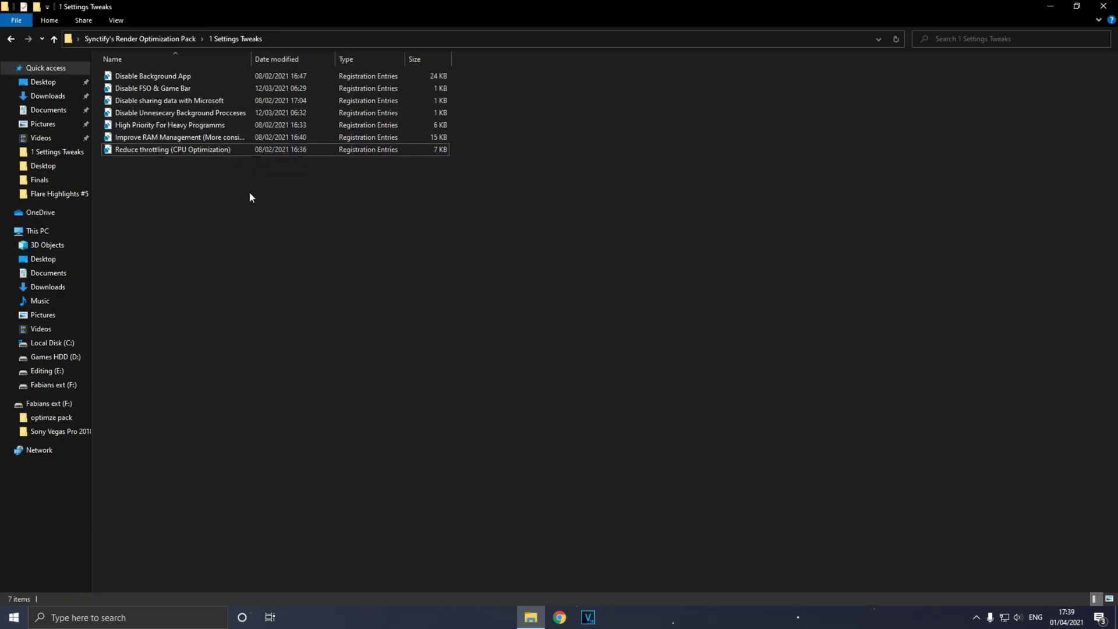
key("alt+Up")
- Merge the Disable Power Throttling registry tweak from the 2 Power Tweaks folder
double_click(151, 103)
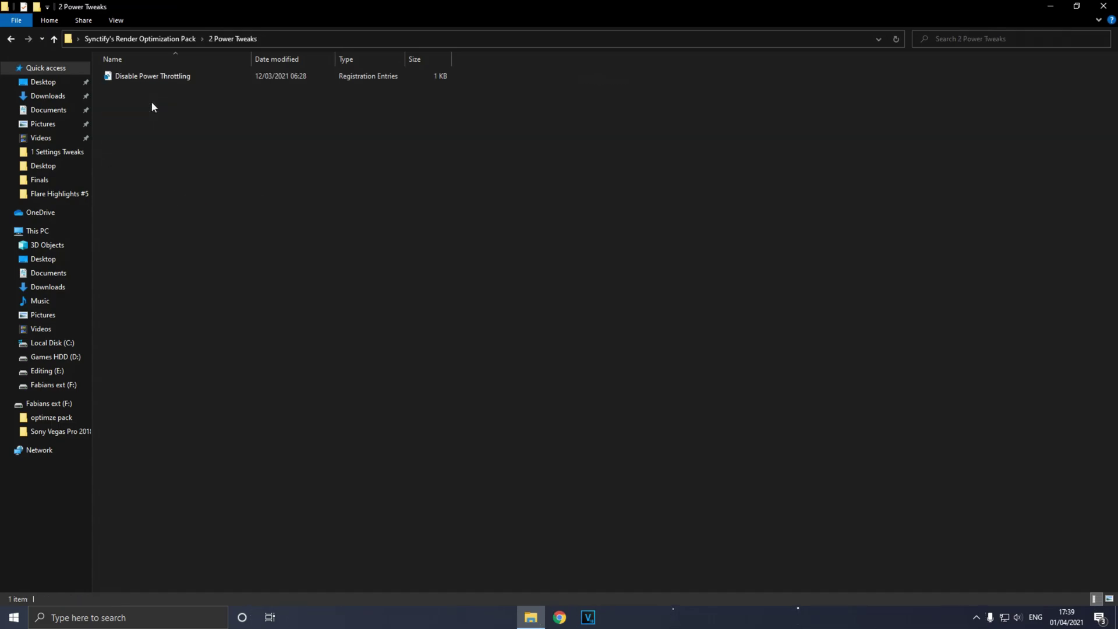
double_click(158, 77)
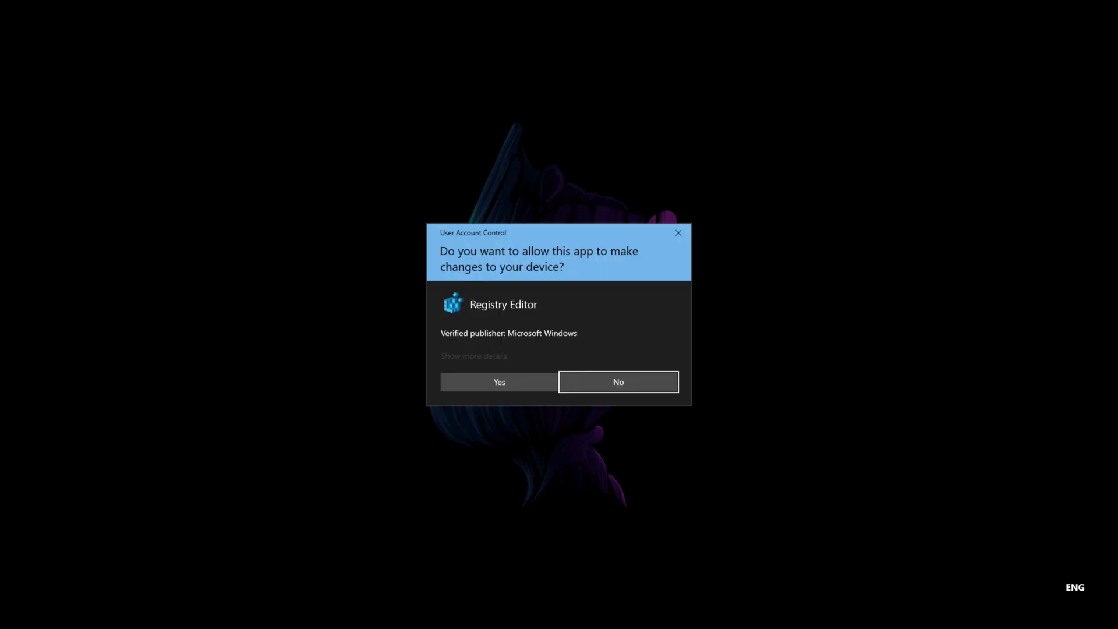
left_click(525, 382)
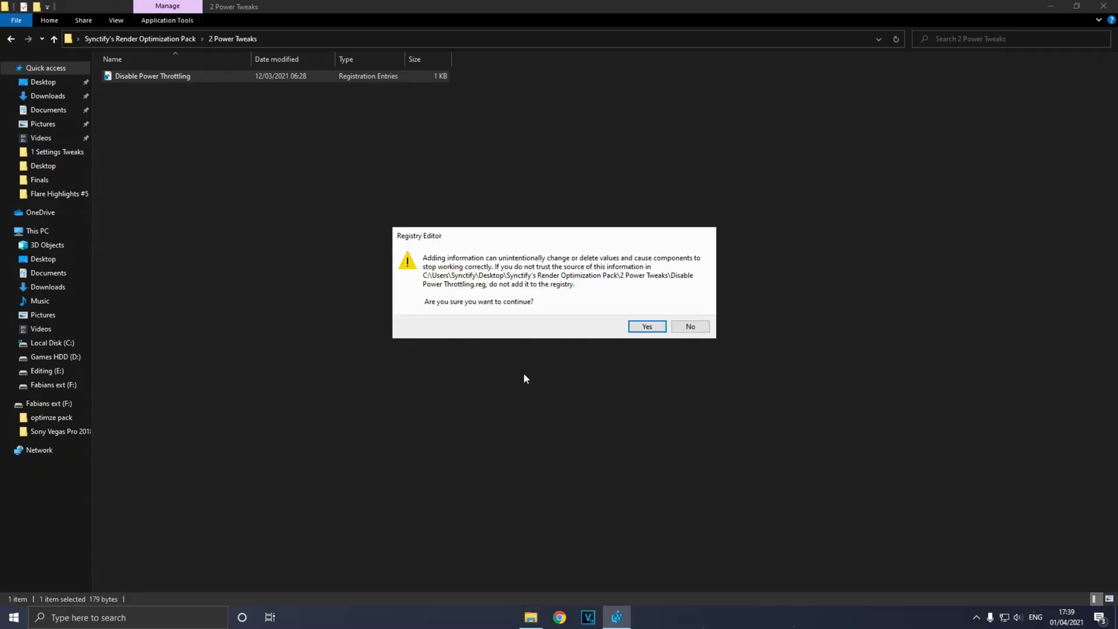
left_click(647, 326)
left_click(678, 314)
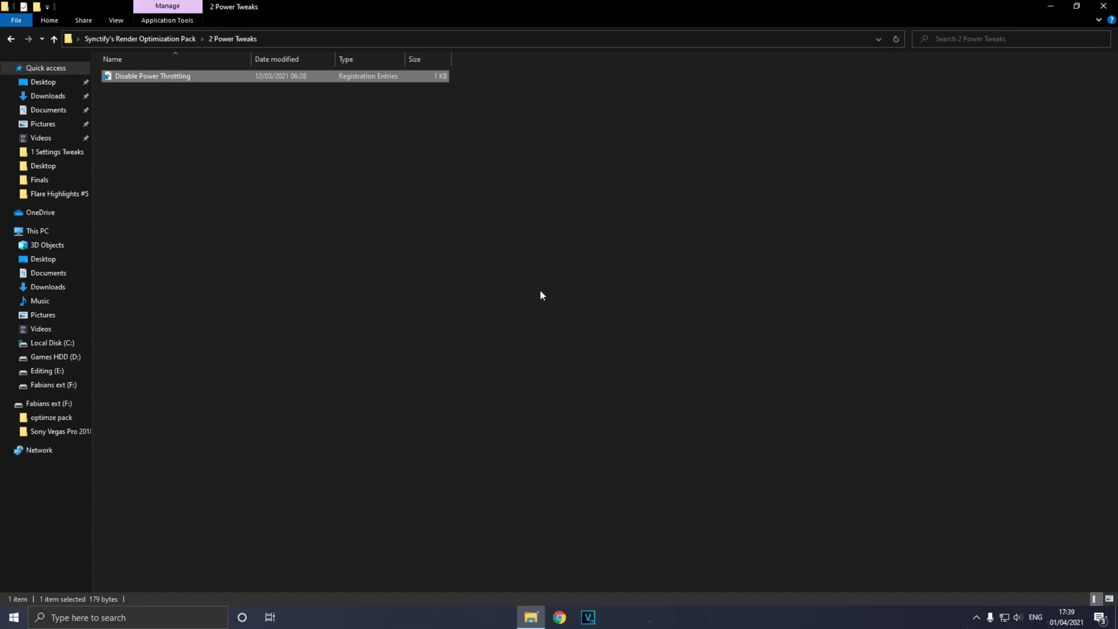
- Go up to the pack, open 3 Gpu Performance, and launch the MSI Mode Tool
key("alt+Up")
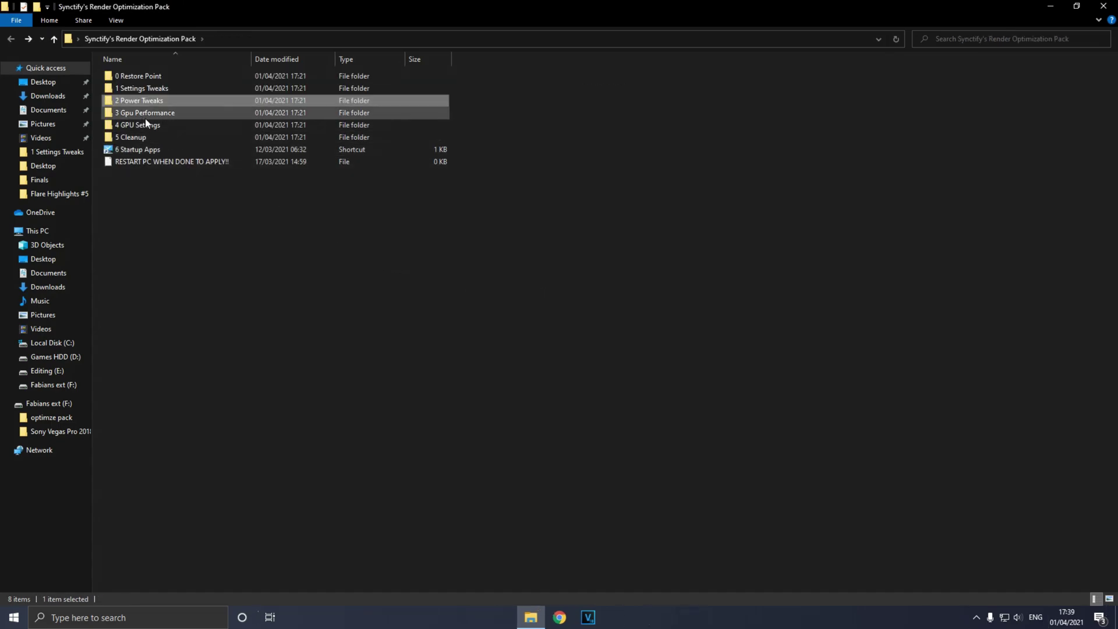
double_click(208, 111)
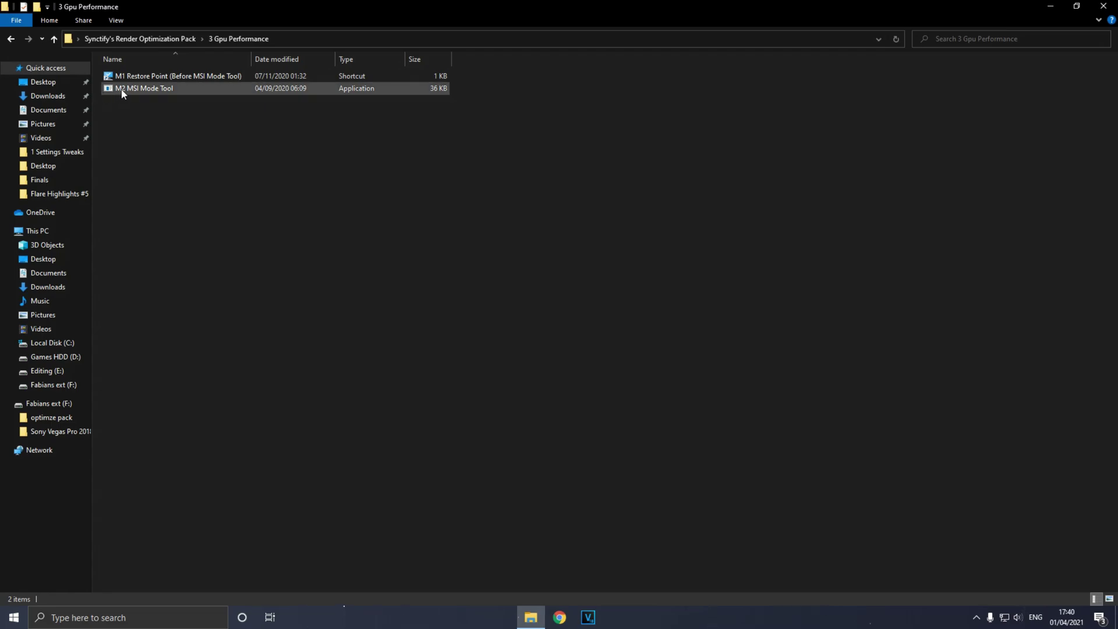
double_click(123, 92)
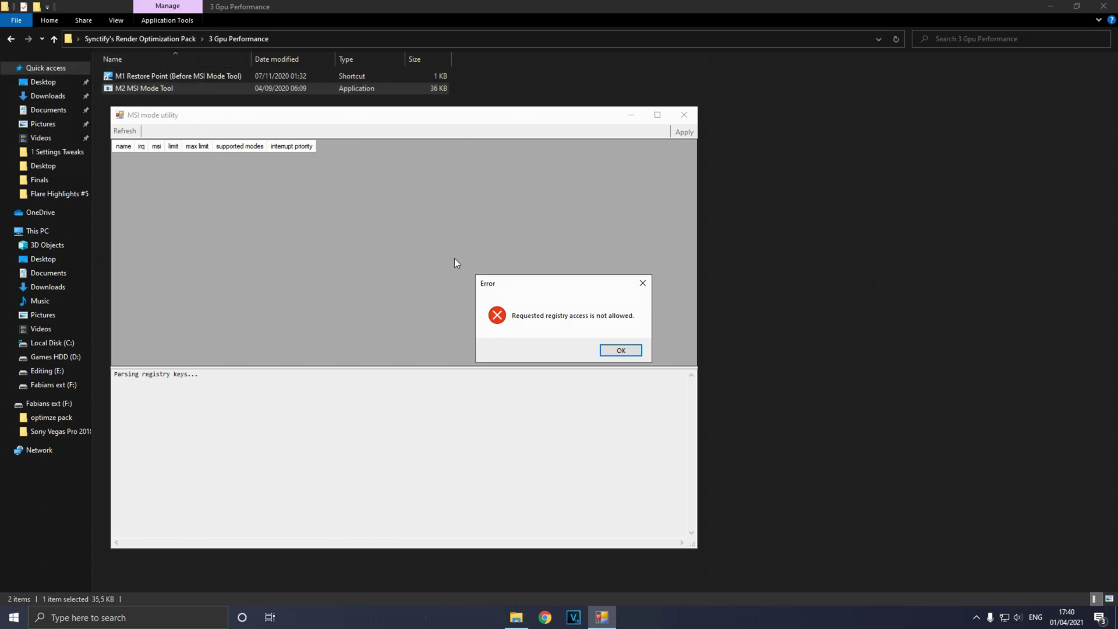
left_click(629, 351)
left_click(683, 114)
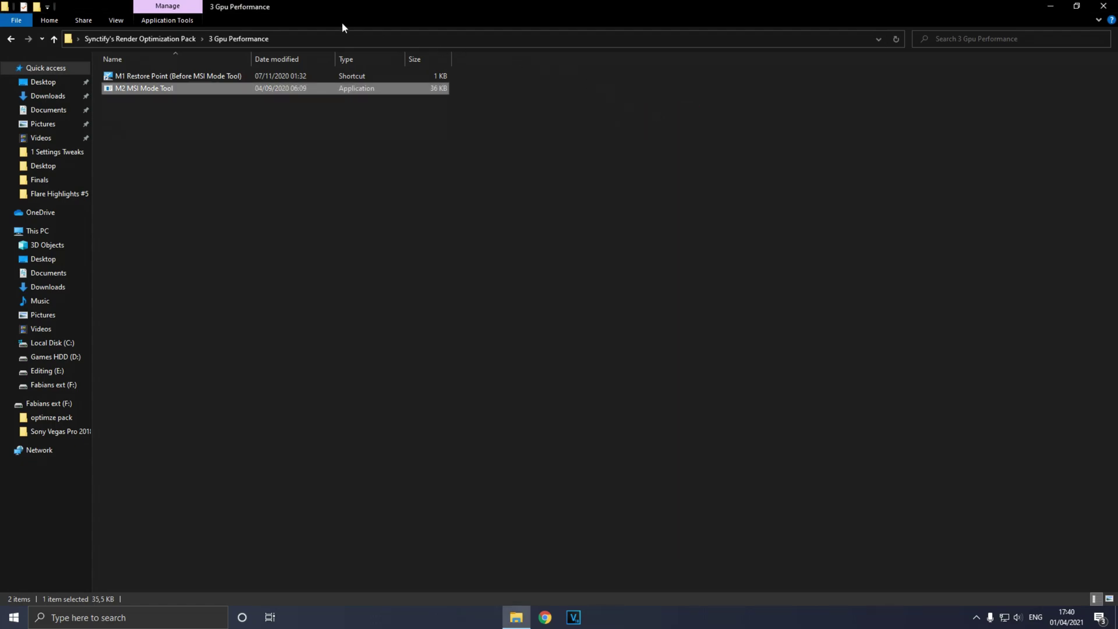
right_click(173, 88)
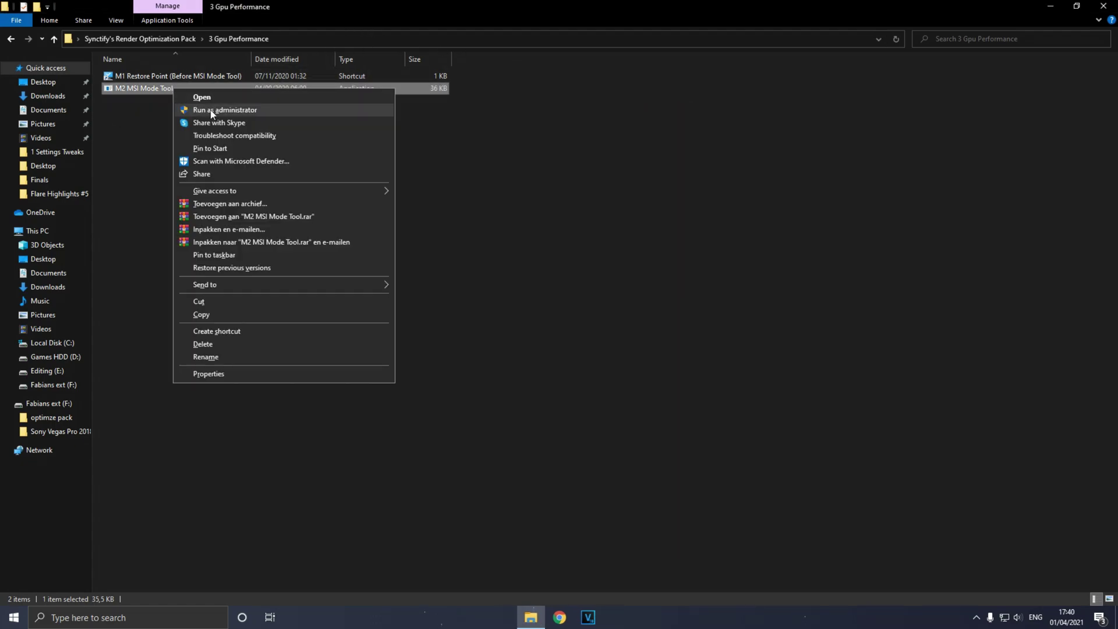
left_click(225, 110)
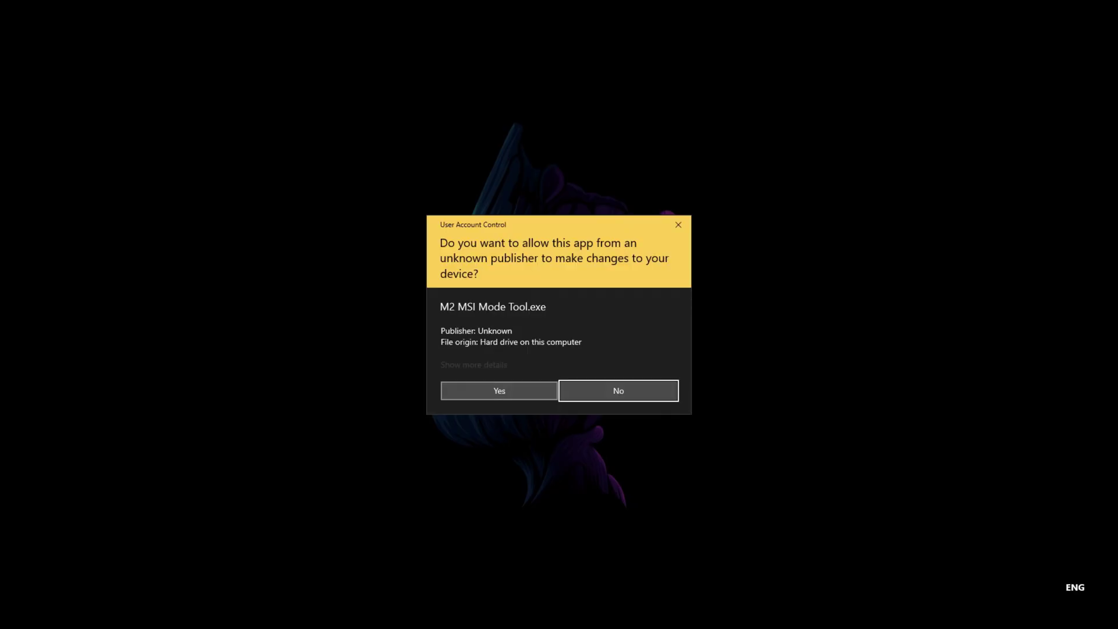
left_click(489, 390)
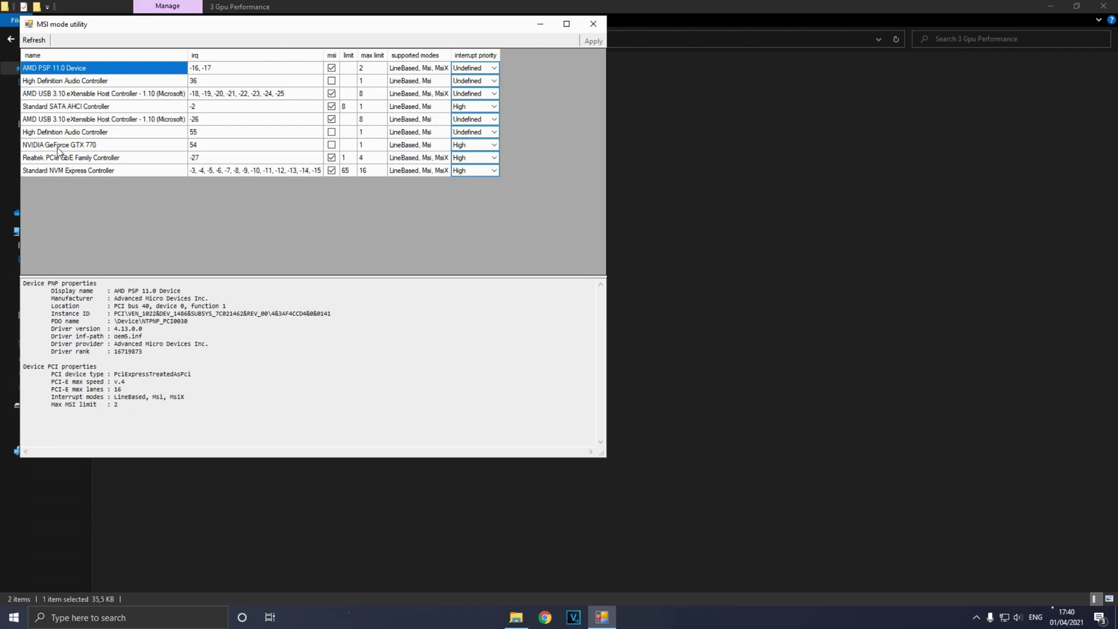
left_click(121, 147)
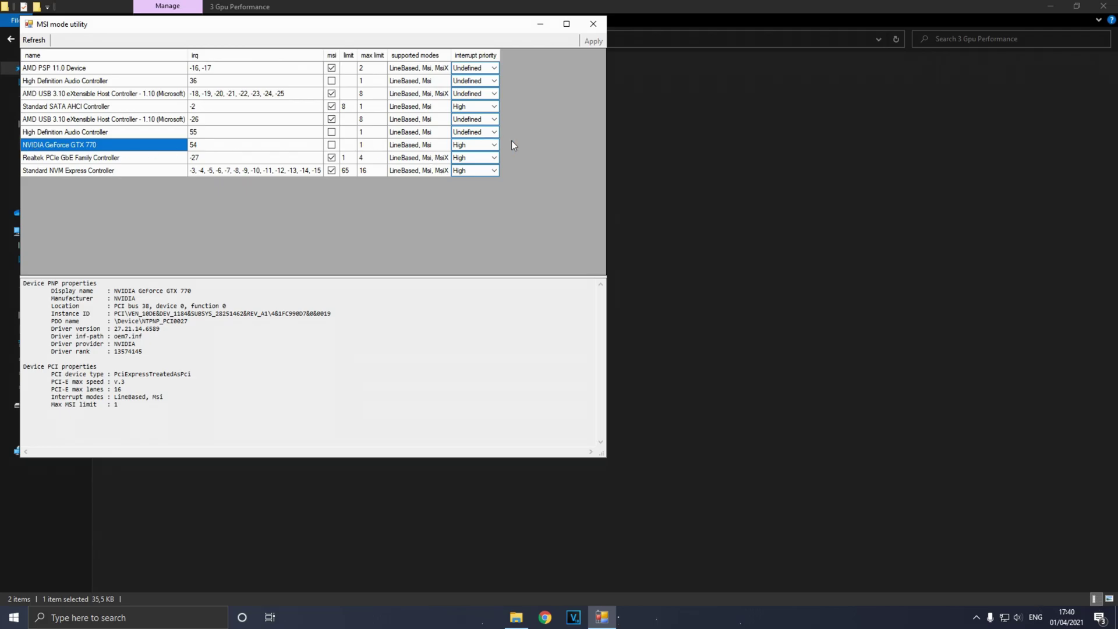
left_click(469, 146)
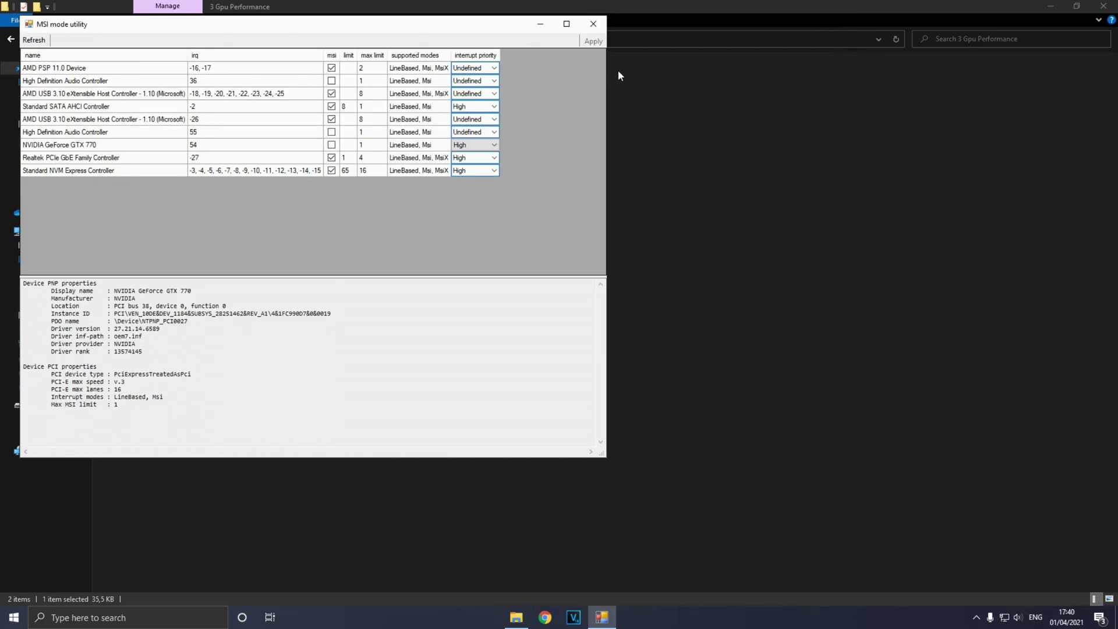
left_click(494, 144)
left_click(474, 180)
left_click(600, 22)
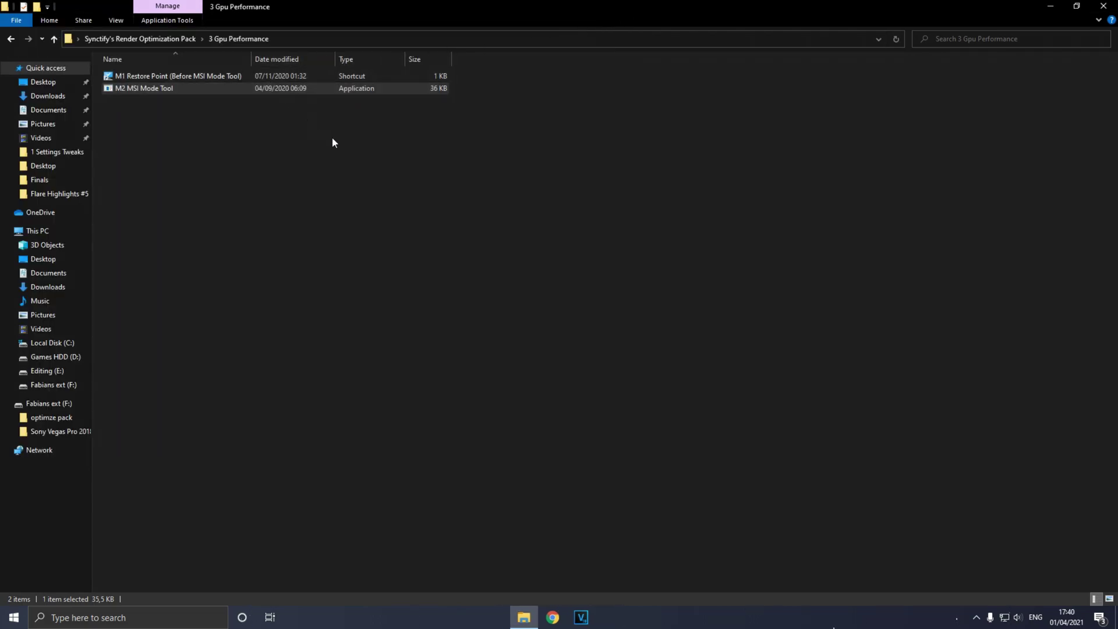
- Navigate from the pack's top folder into 4 GPU Settings > NVIDIA Settings
key("BackSpace")
double_click(163, 126)
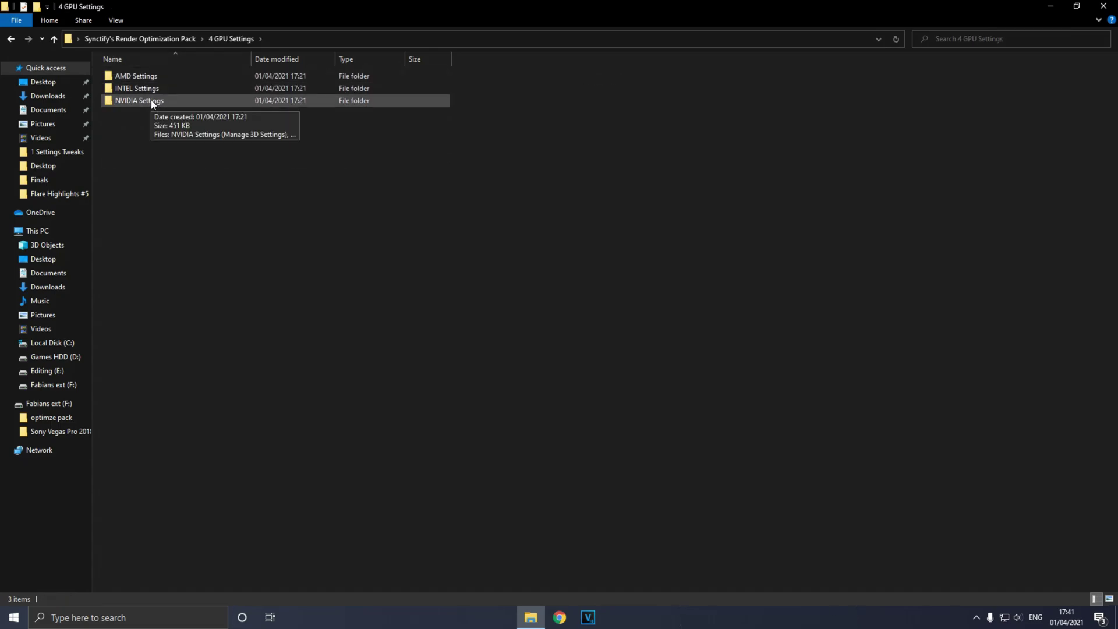
left_click_drag(175, 132, 159, 104)
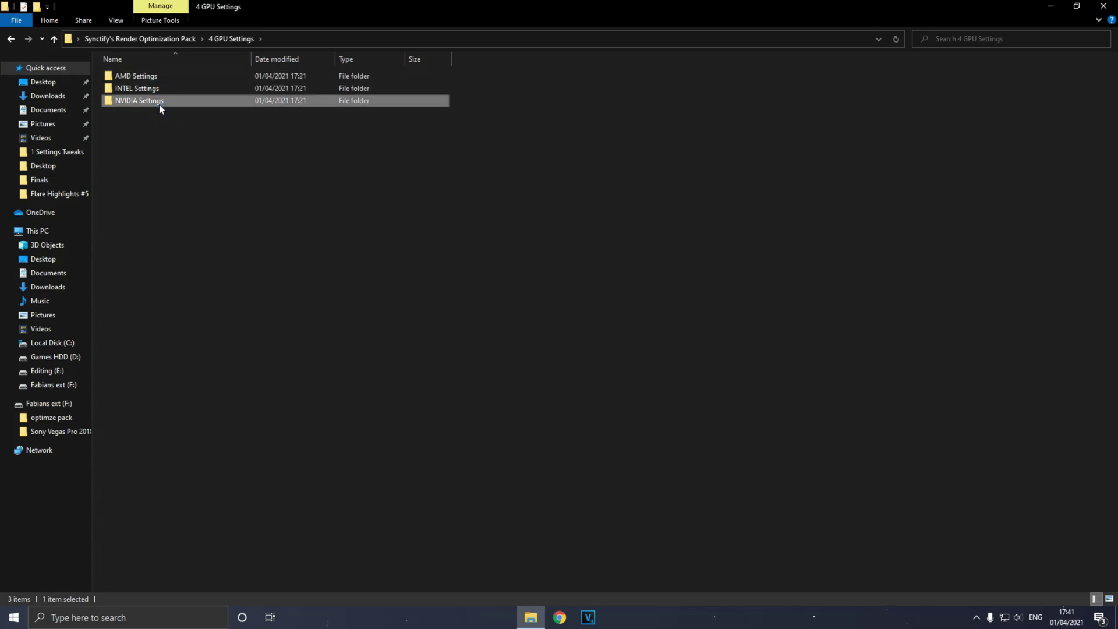
double_click(155, 102)
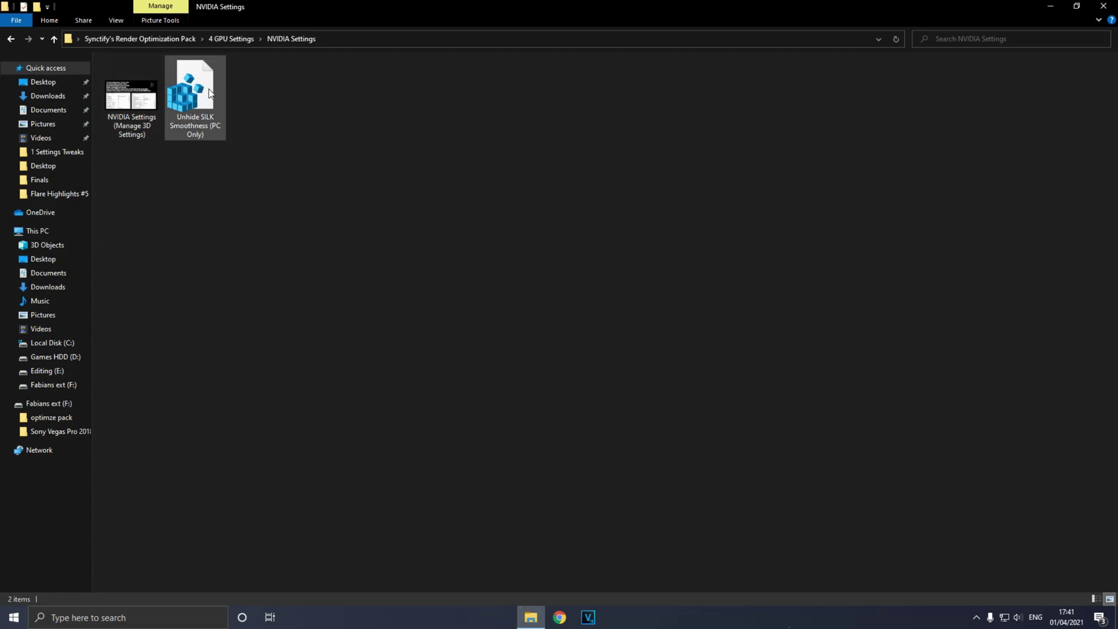
- Merge the Unhide SILK Smoothness (PC Only) registry file, confirming each prompt
double_click(194, 87)
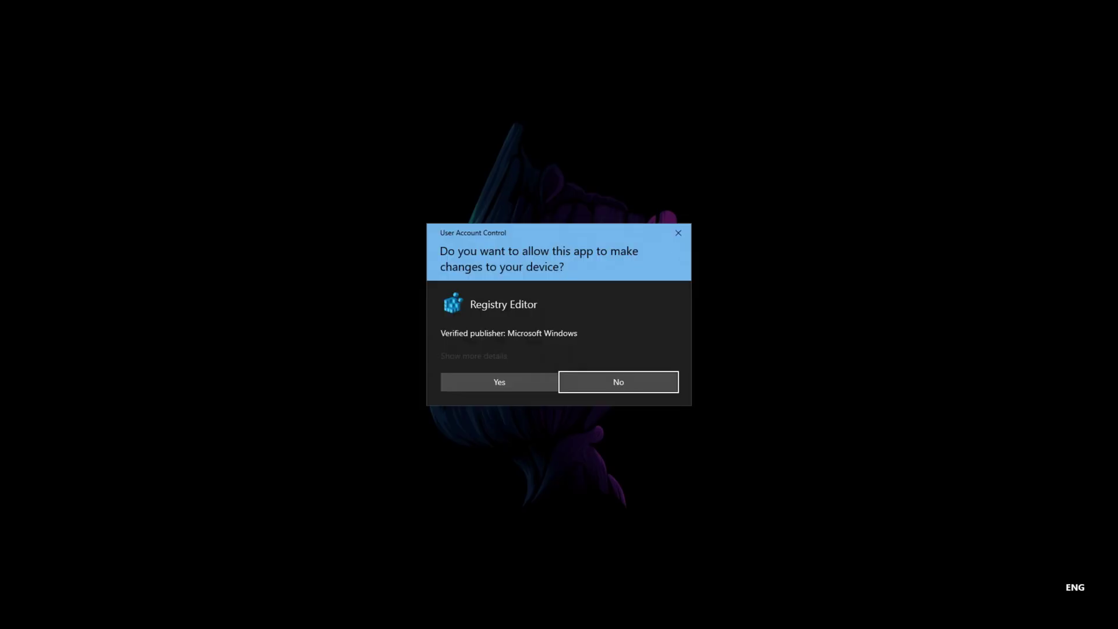
left_click(500, 381)
left_click(647, 327)
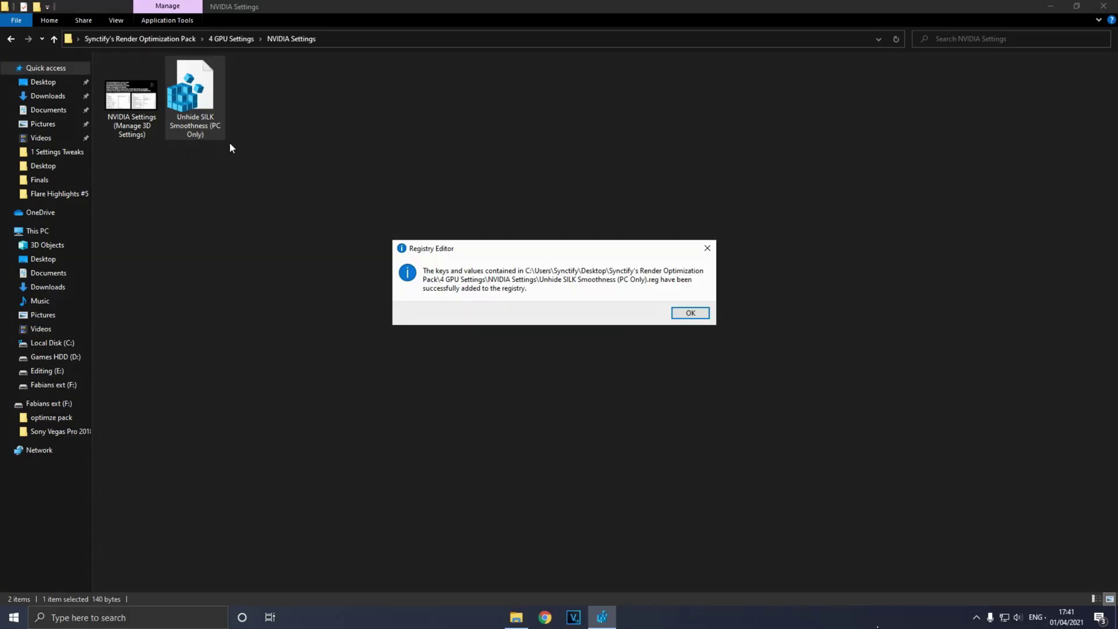
left_click(691, 317)
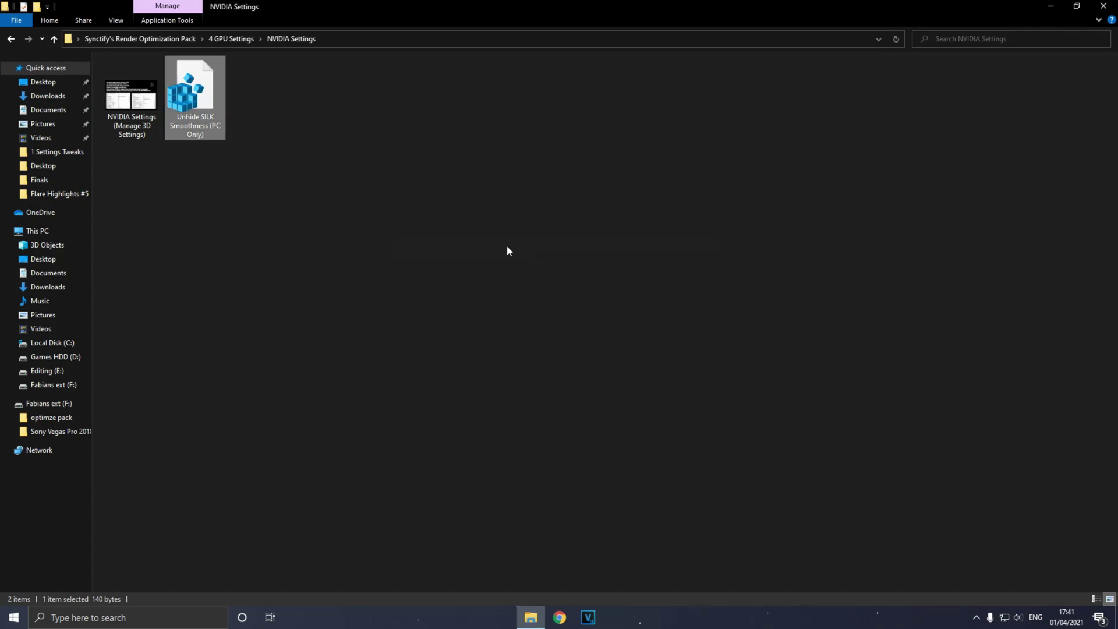
- View the NVIDIA Manage 3D Settings guide image in Photos, close it, and go back up
double_click(133, 105)
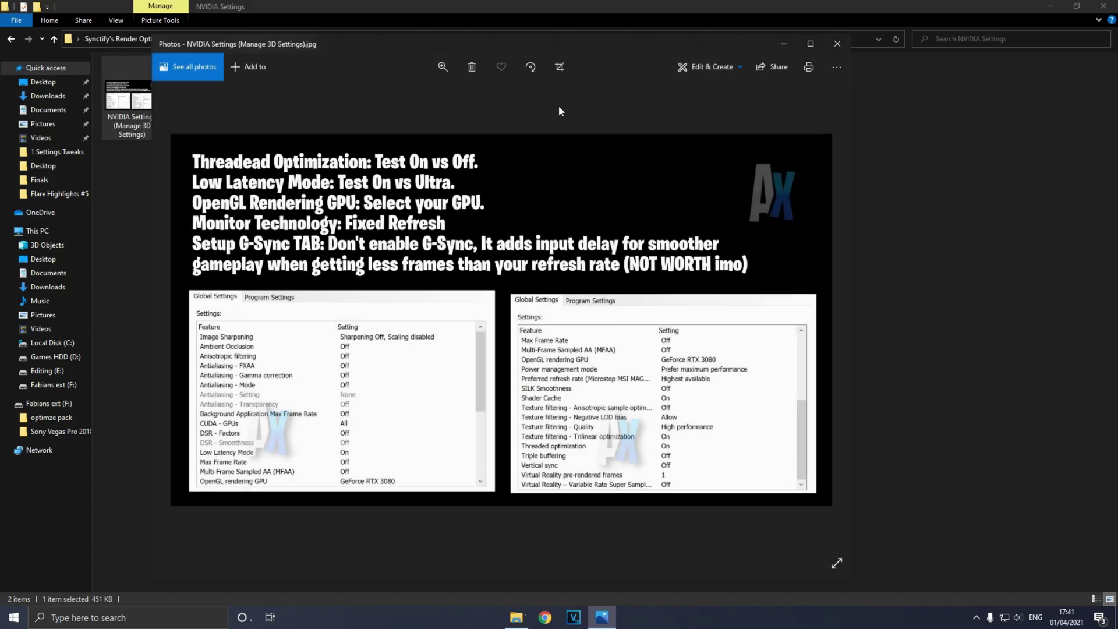
scroll(472, 239, "down", 1)
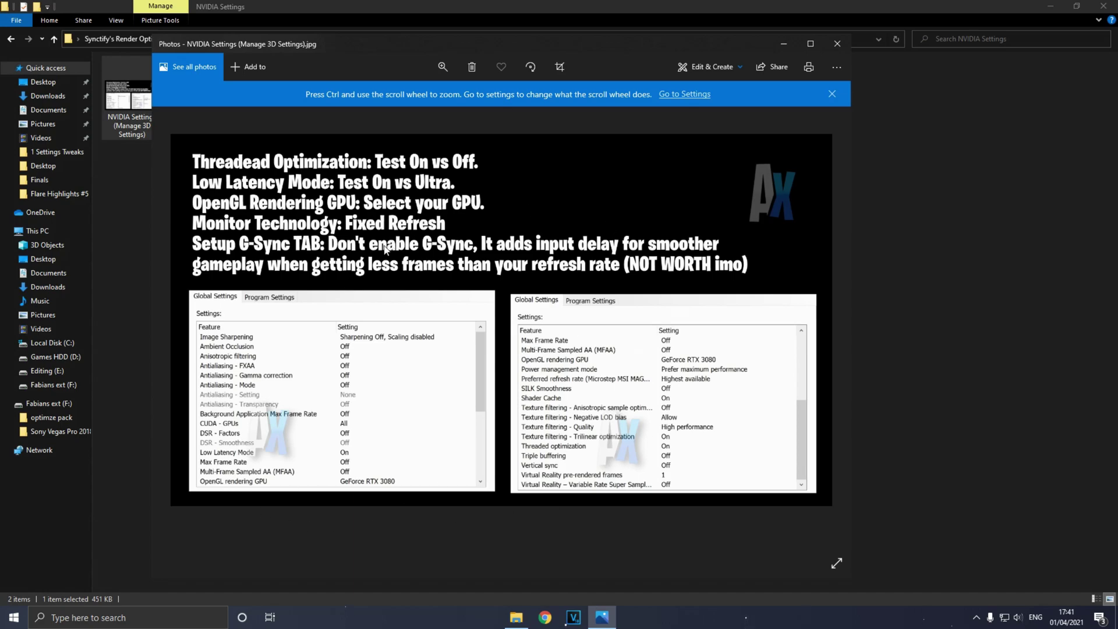
left_click(837, 45)
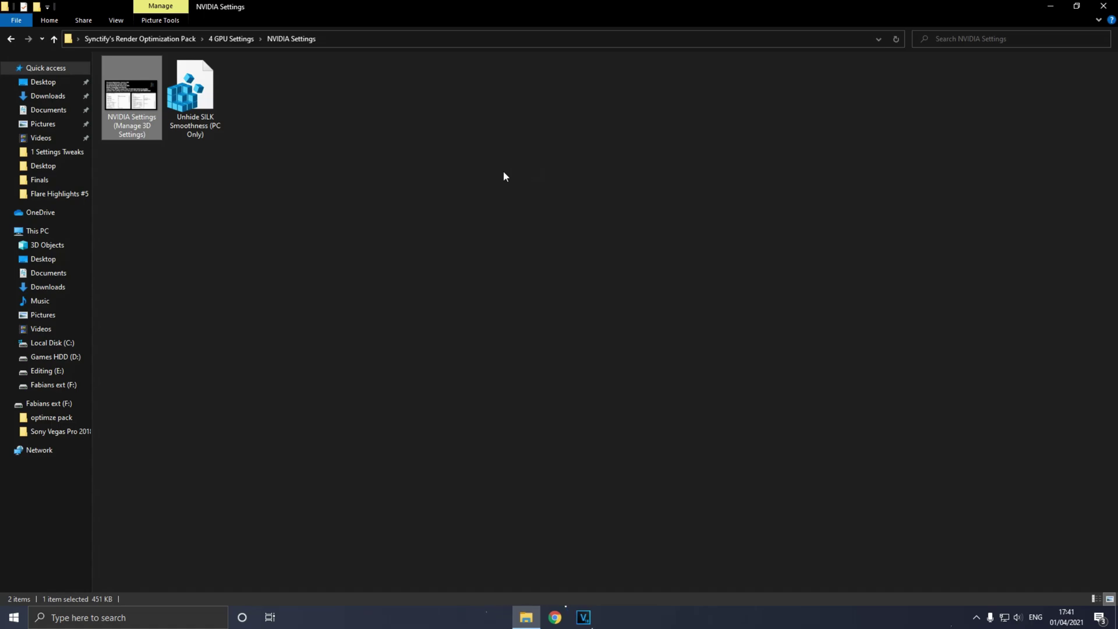
key("BackSpace")
key("BackSpace")
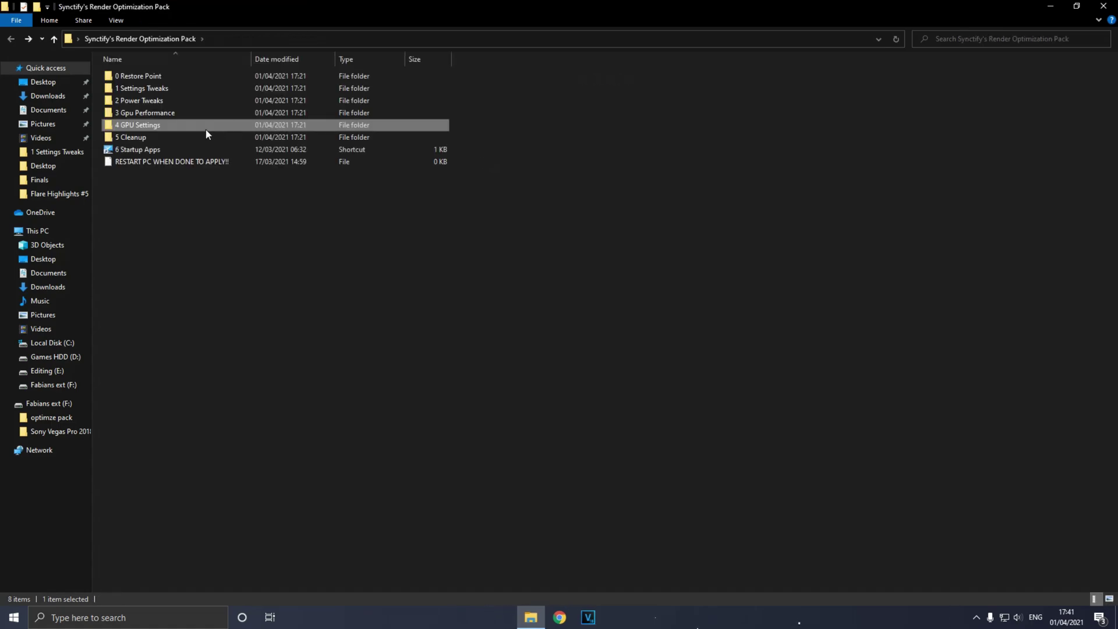
- Run the Delete Log Files script from the 5 Cleanup folder and dismiss its console
double_click(139, 138)
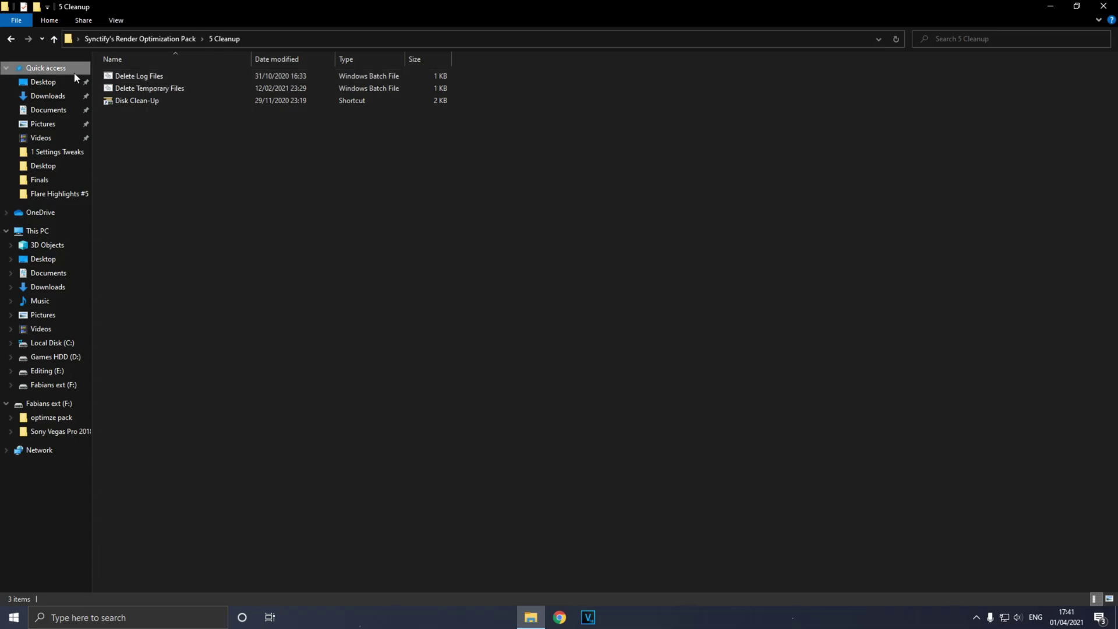
left_click(149, 76)
double_click(149, 76)
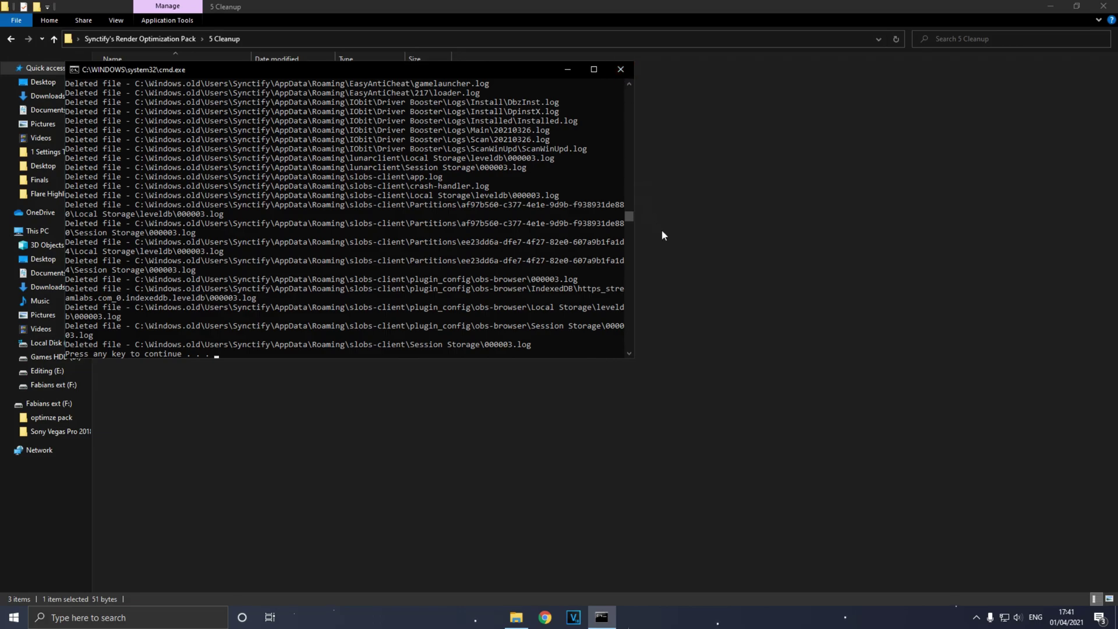
mouse_move(630, 217)
left_mouse_down()
mouse_move(630, 231)
mouse_move(629, 205)
mouse_move(628, 215)
left_mouse_up()
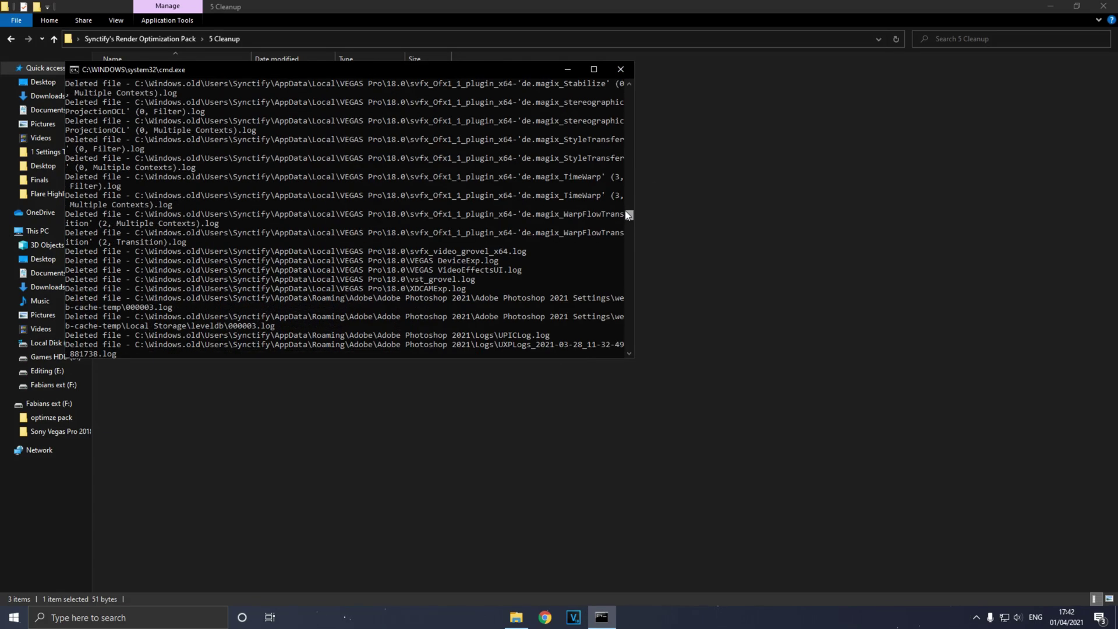
key("Return")
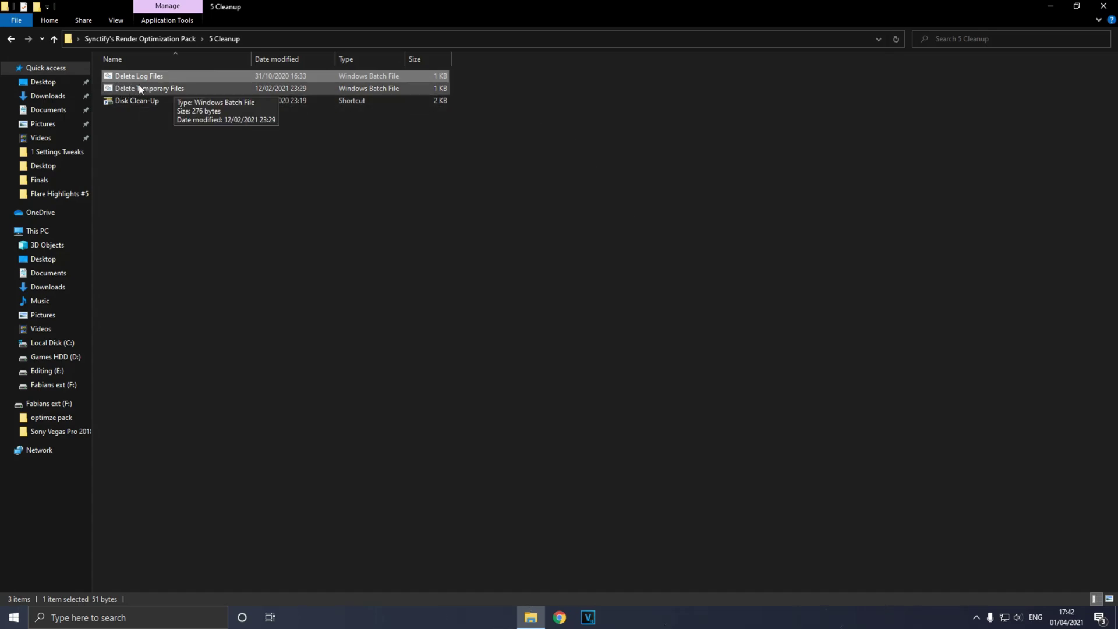
- Run the Delete Temporary Files script, dismiss its console, and return to the pack's top folder
double_click(147, 89)
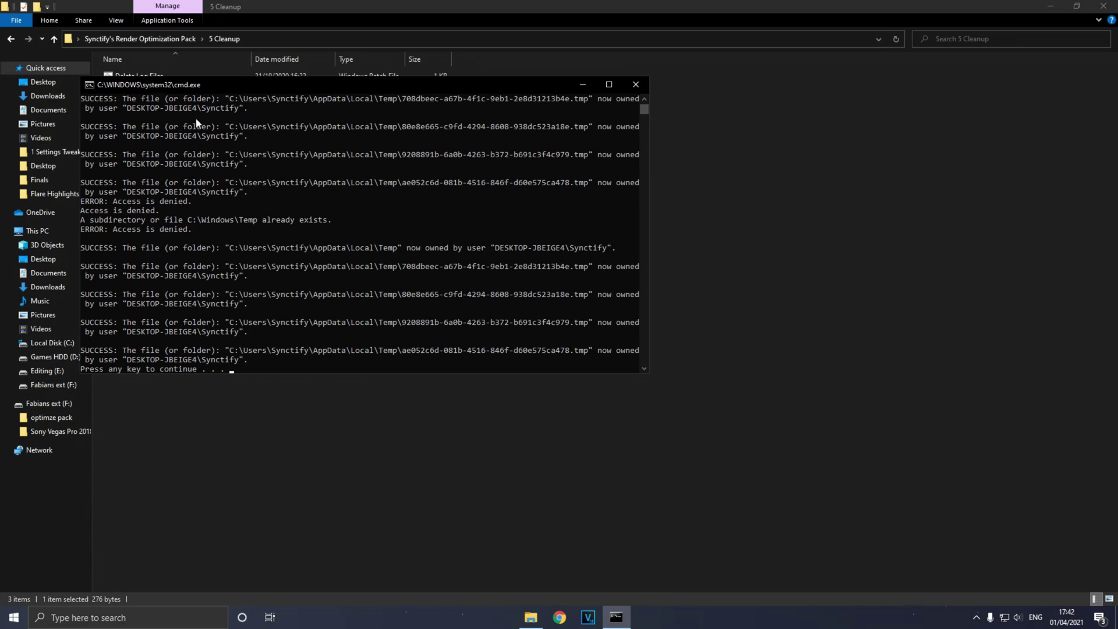
scroll(256, 169, "up", 7)
scroll(202, 226, "down", 9)
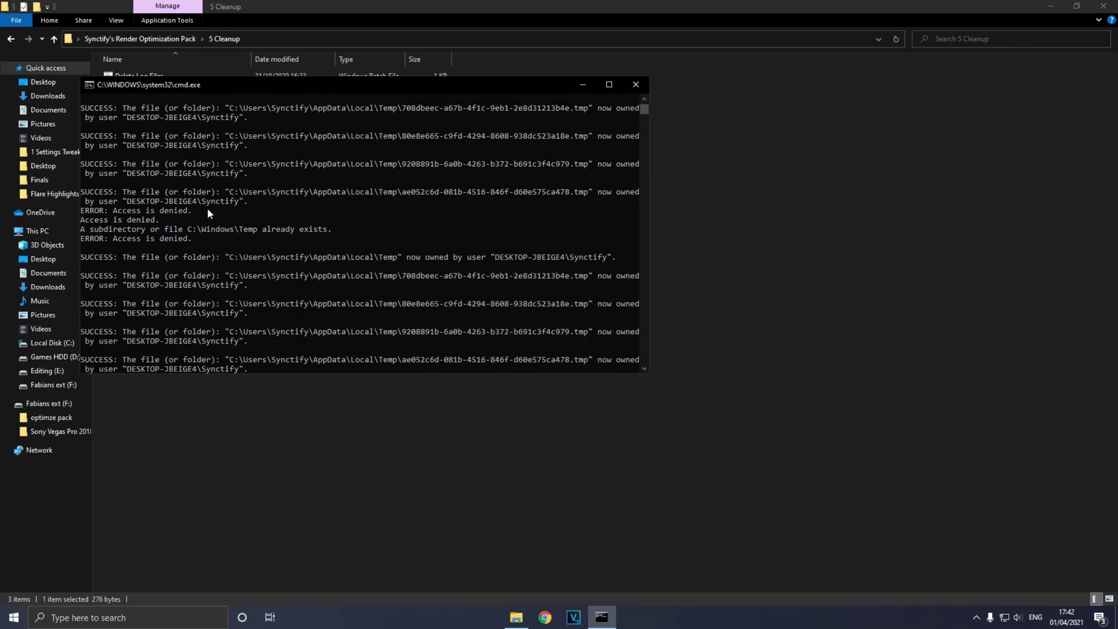
scroll(228, 268, "up", 1)
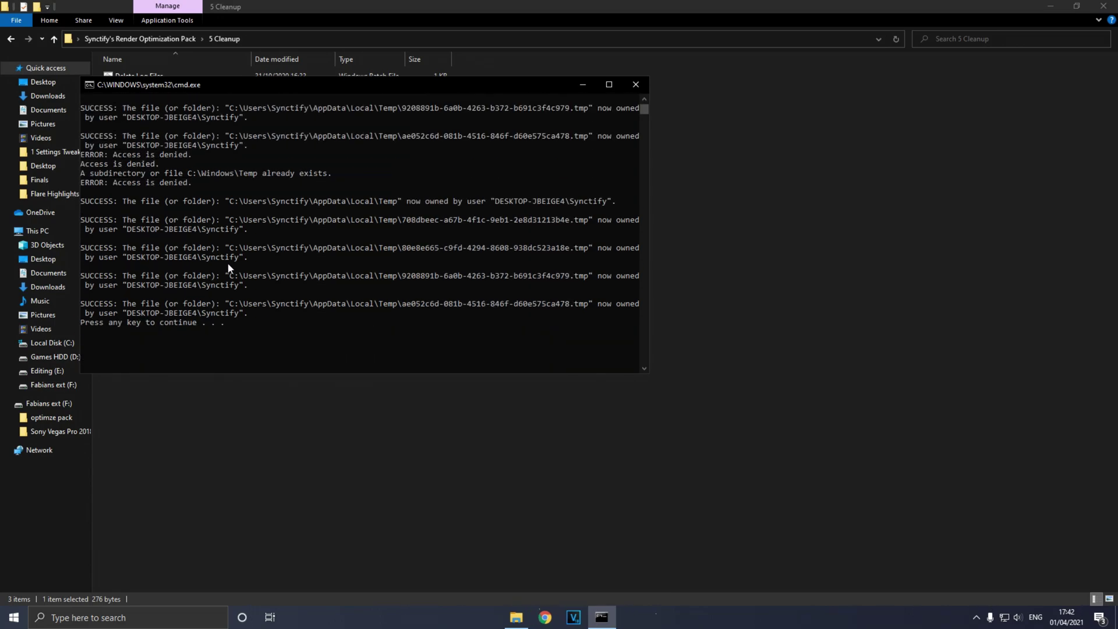
key("Return")
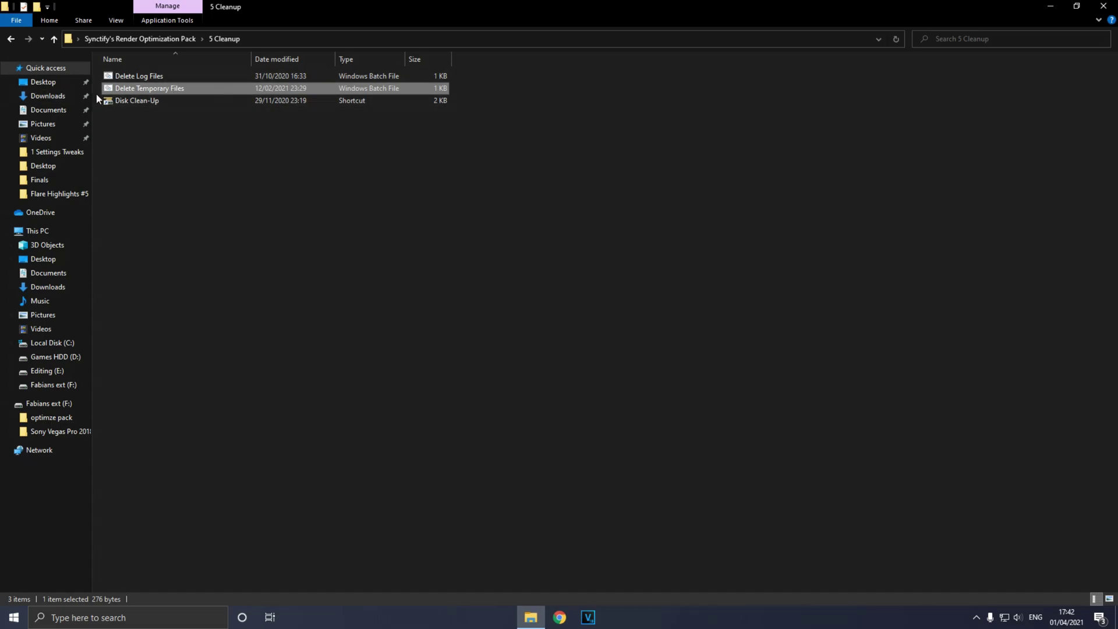
left_click_drag(791, 115, 513, 117)
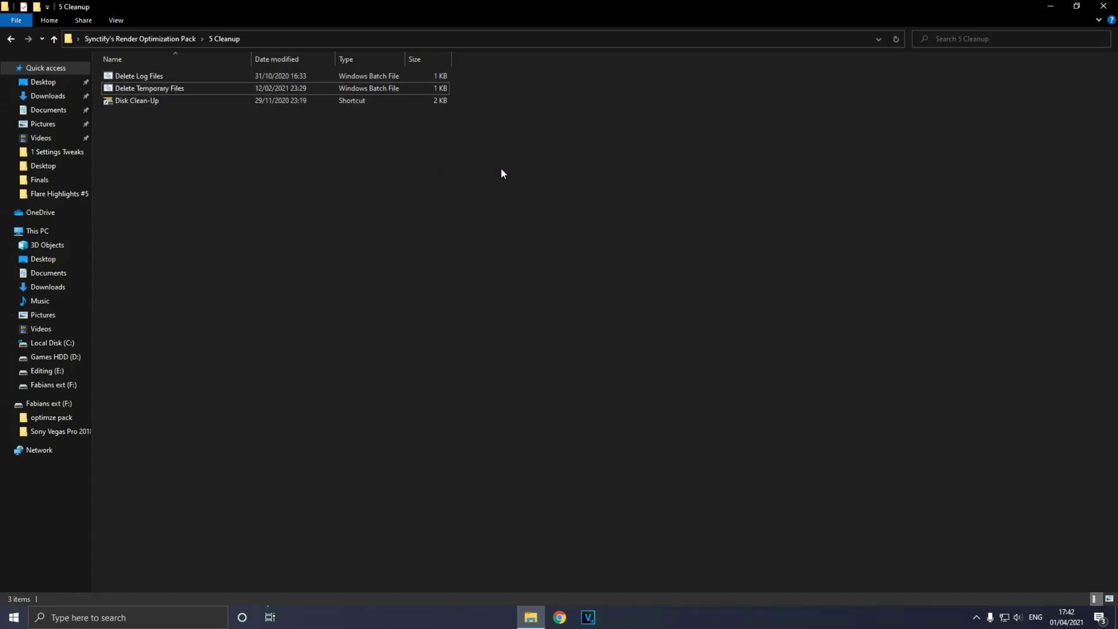
key("alt+Up")
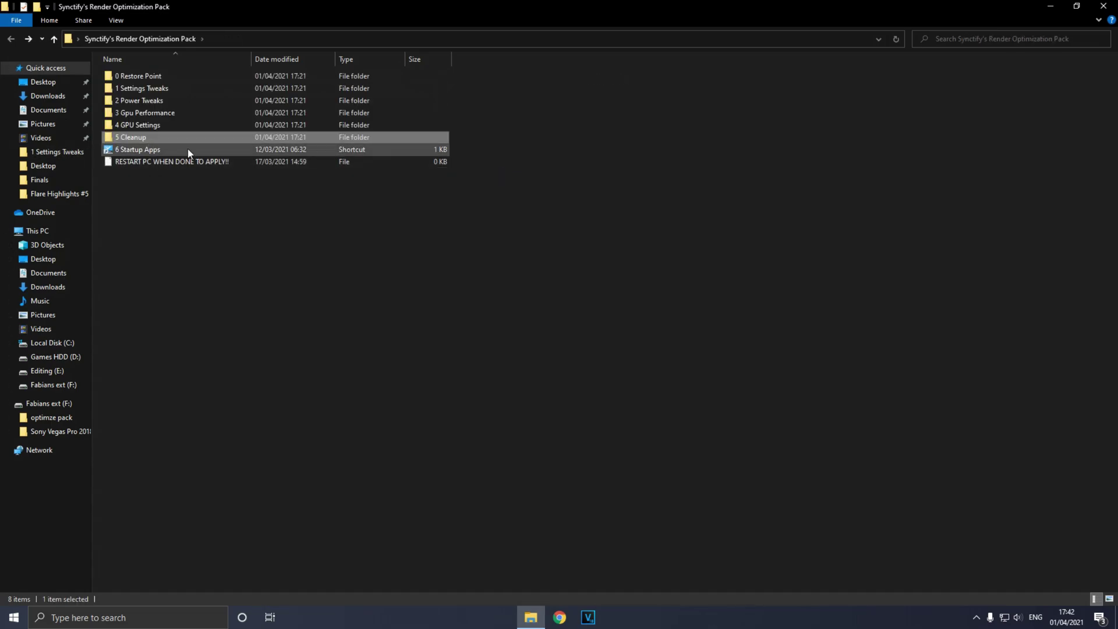
double_click(138, 151)
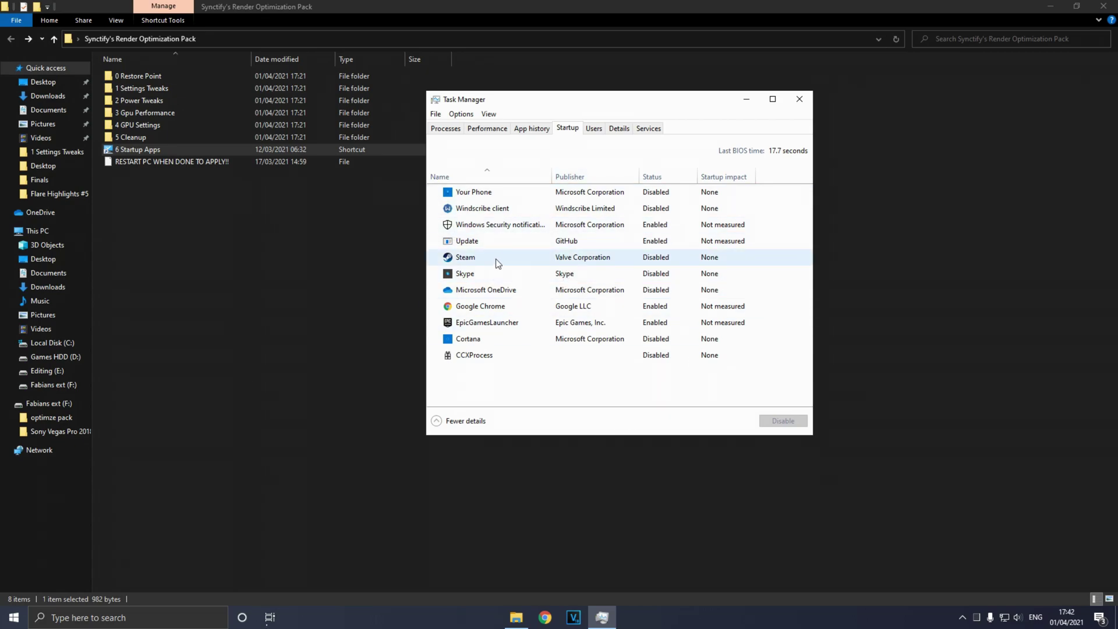
right_click(477, 261)
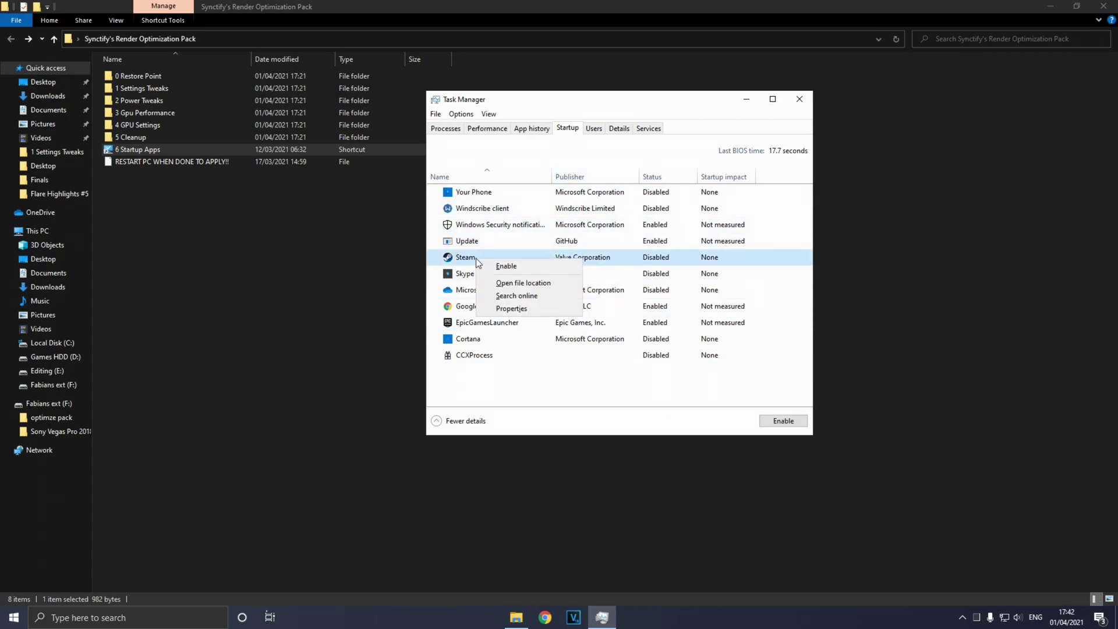
left_click(547, 402)
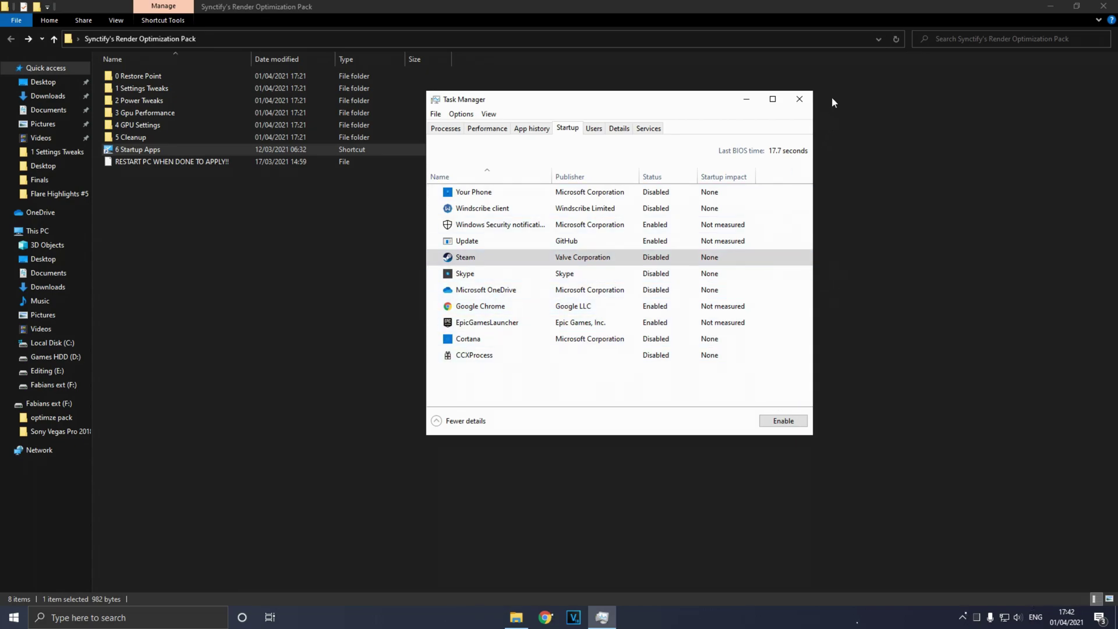
left_click(800, 99)
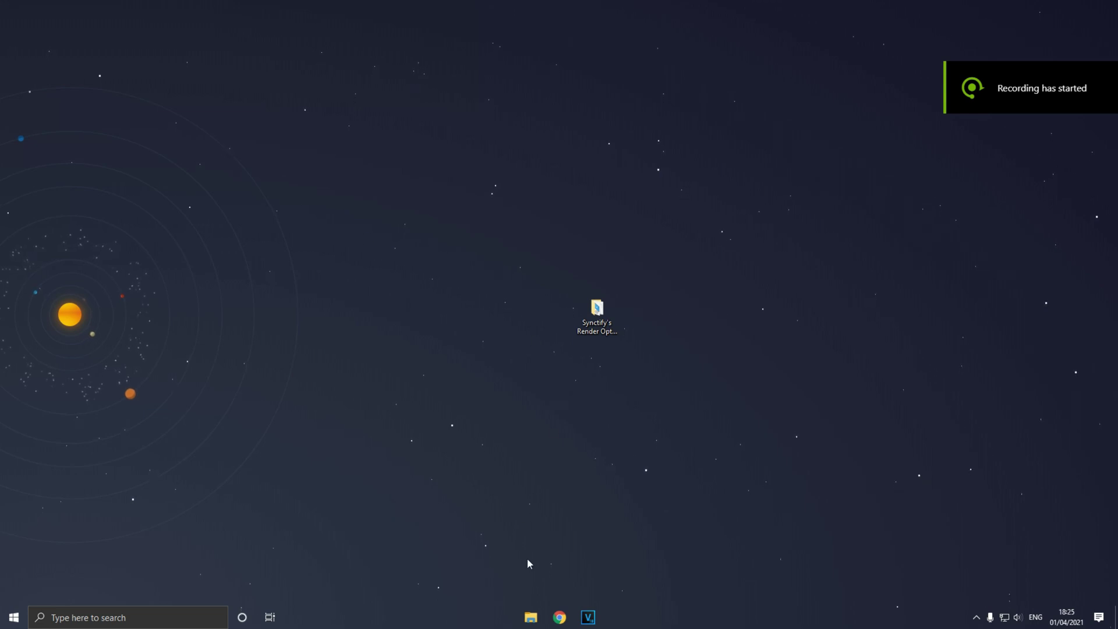
- Google 'b450 tomahawk max 2 drivers' in Chrome and open the MSI support result
left_click(559, 619)
left_click(148, 30)
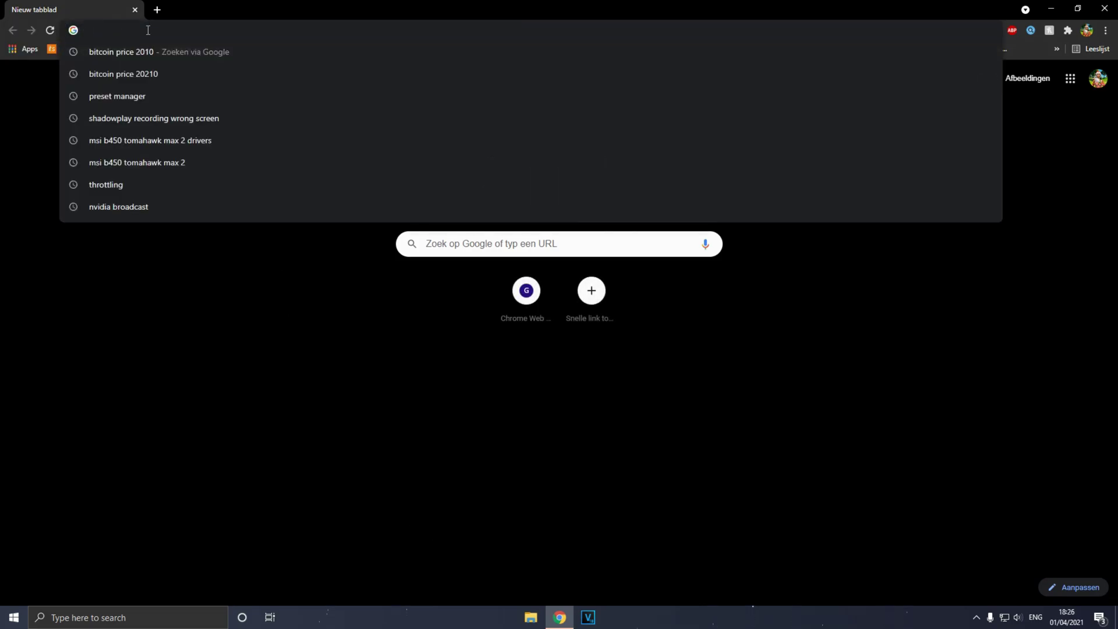
type("b45")
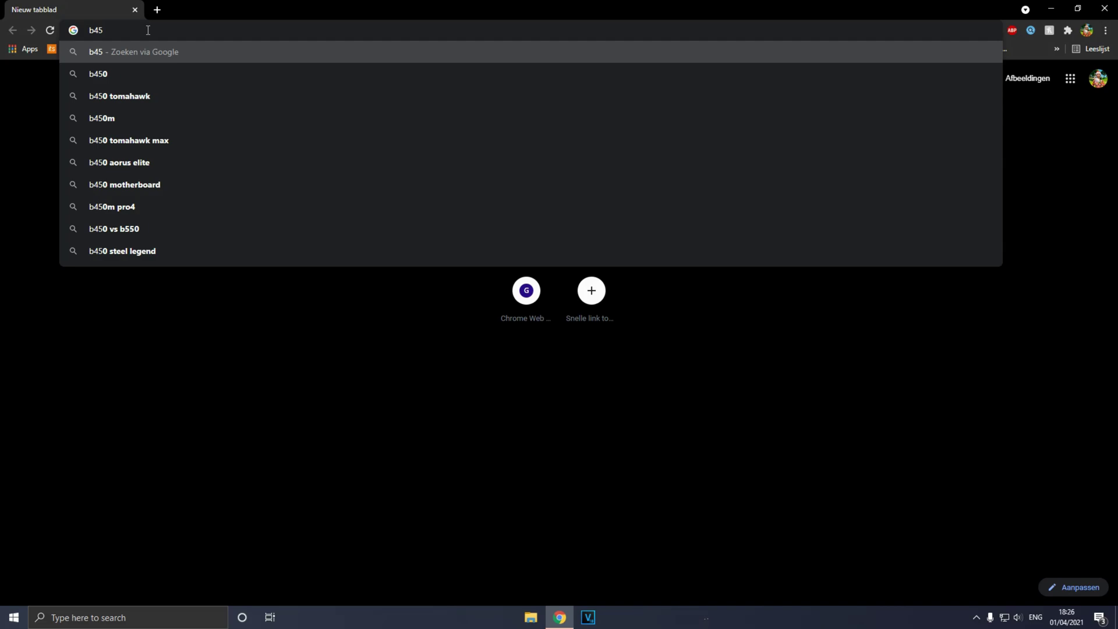
type("0")
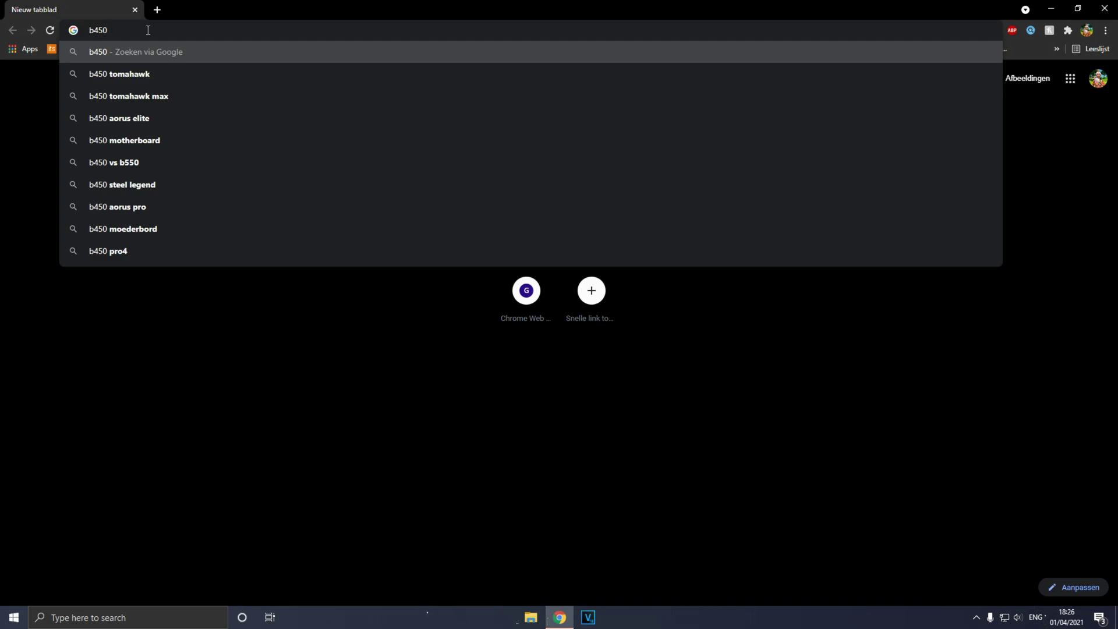
type("tomahawk")
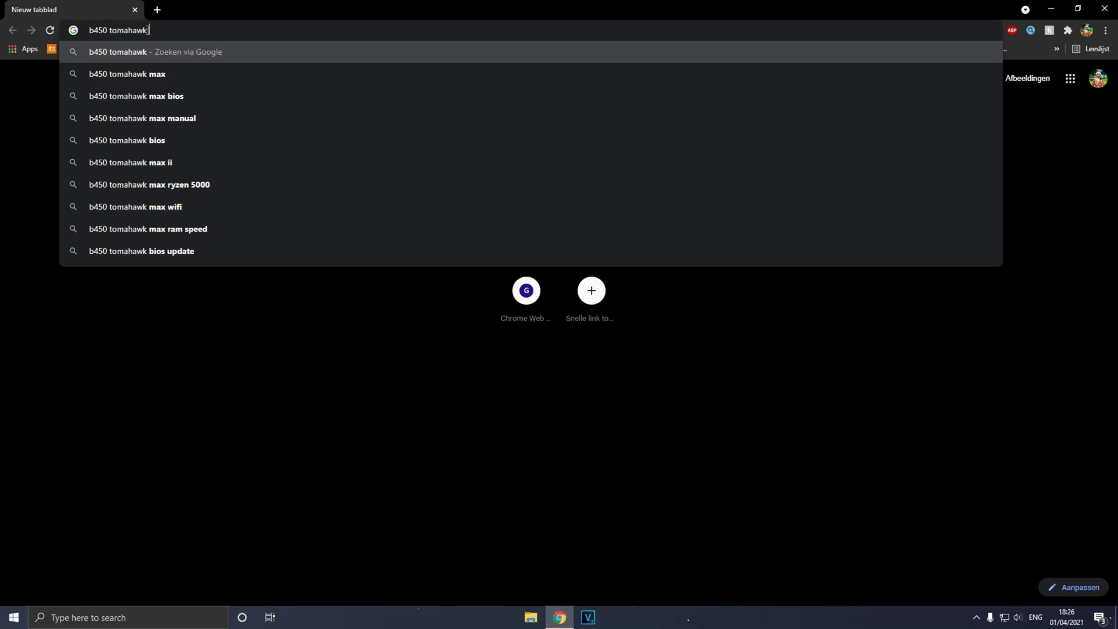
type(" max 2 drivers")
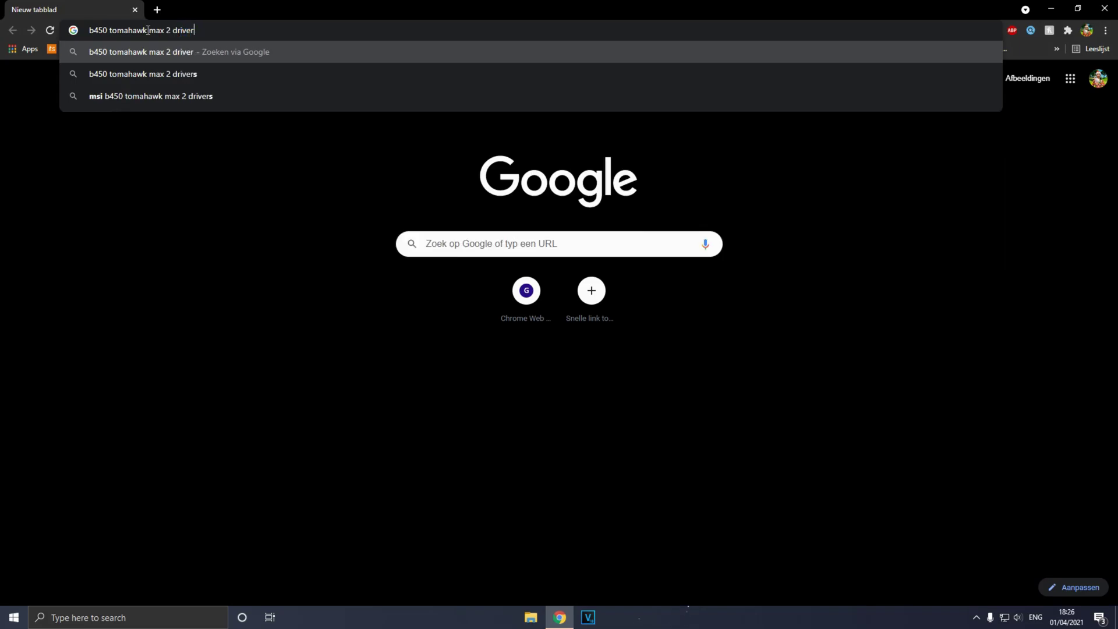
key("Return")
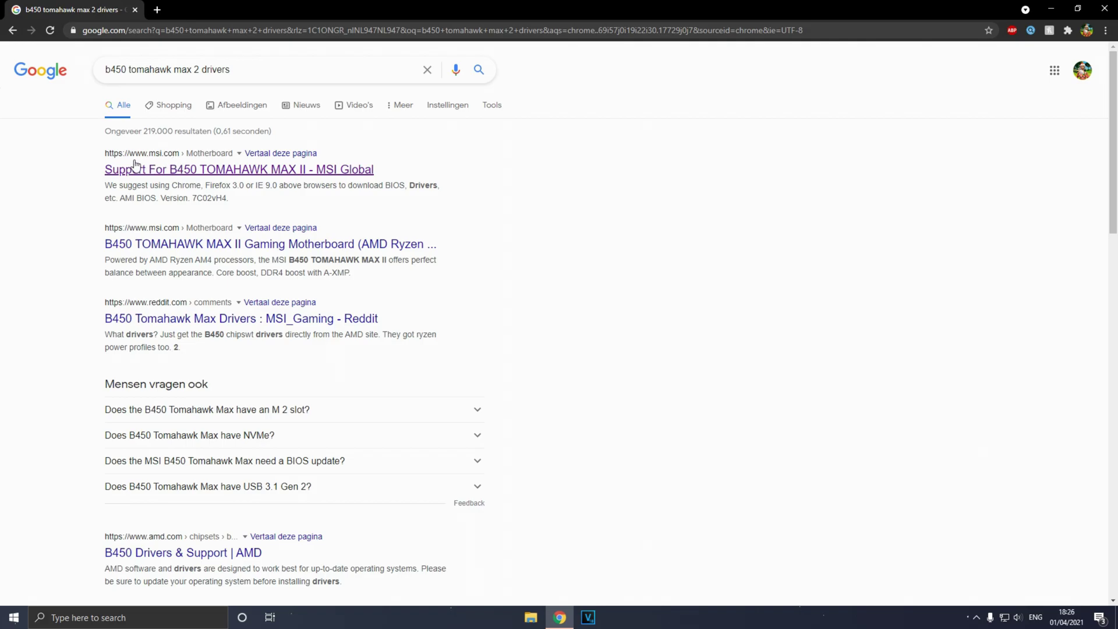
left_click(173, 167)
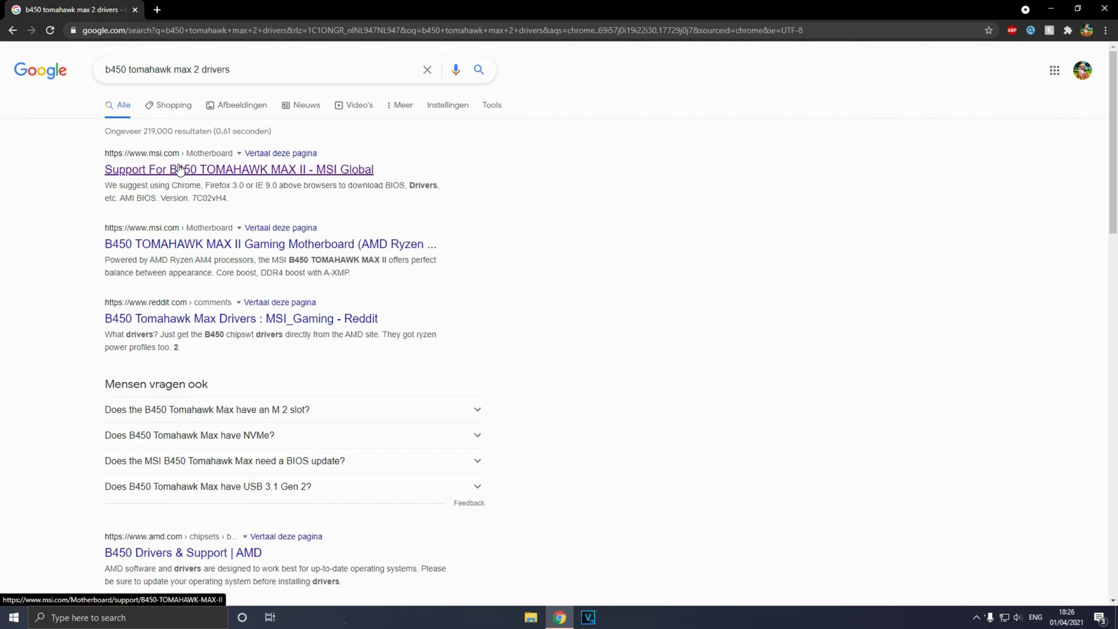
- Look over the B450 TOMAHAWK MAX II BIOS downloads, then launch VEGAS Pro from the taskbar
scroll(498, 299, "down", 2)
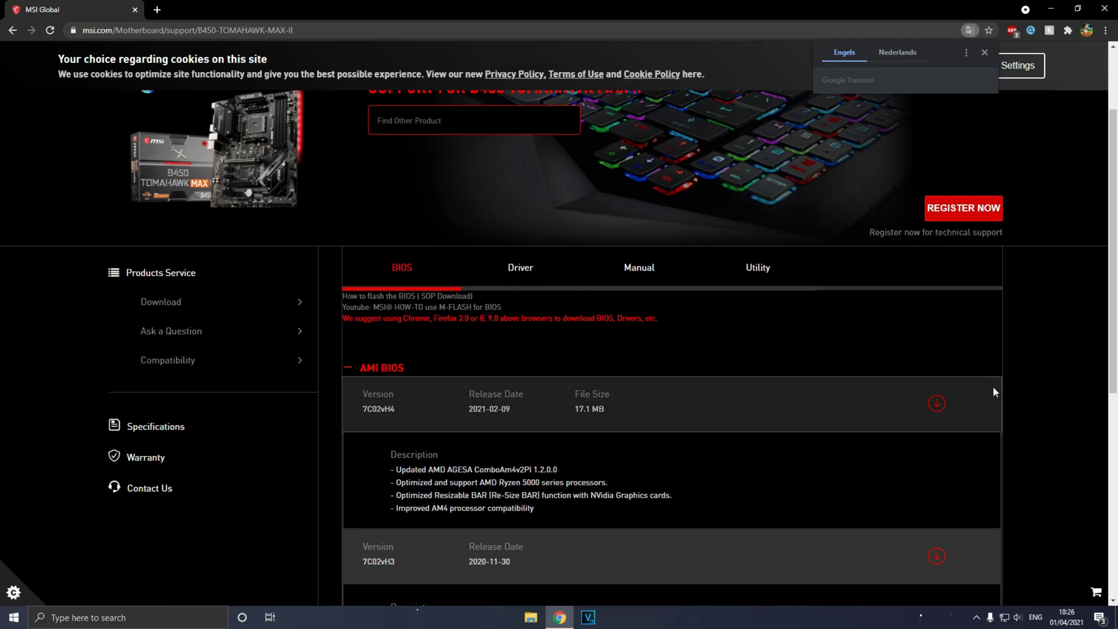
scroll(676, 450, "up", 2)
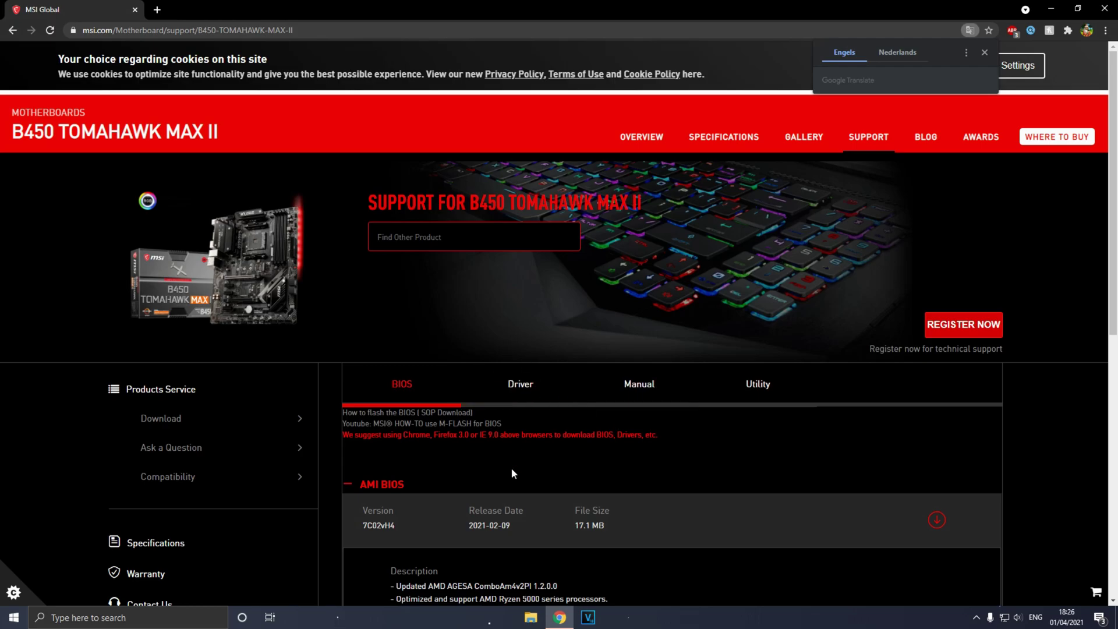
scroll(511, 467, "down", 1)
scroll(406, 457, "up", 1)
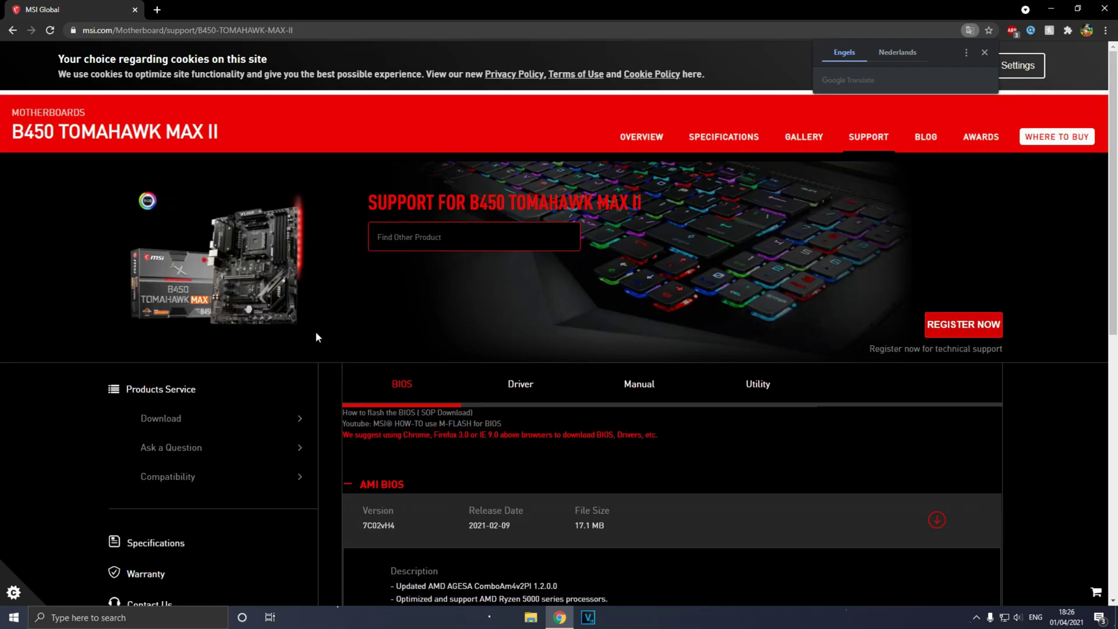
left_click(591, 623)
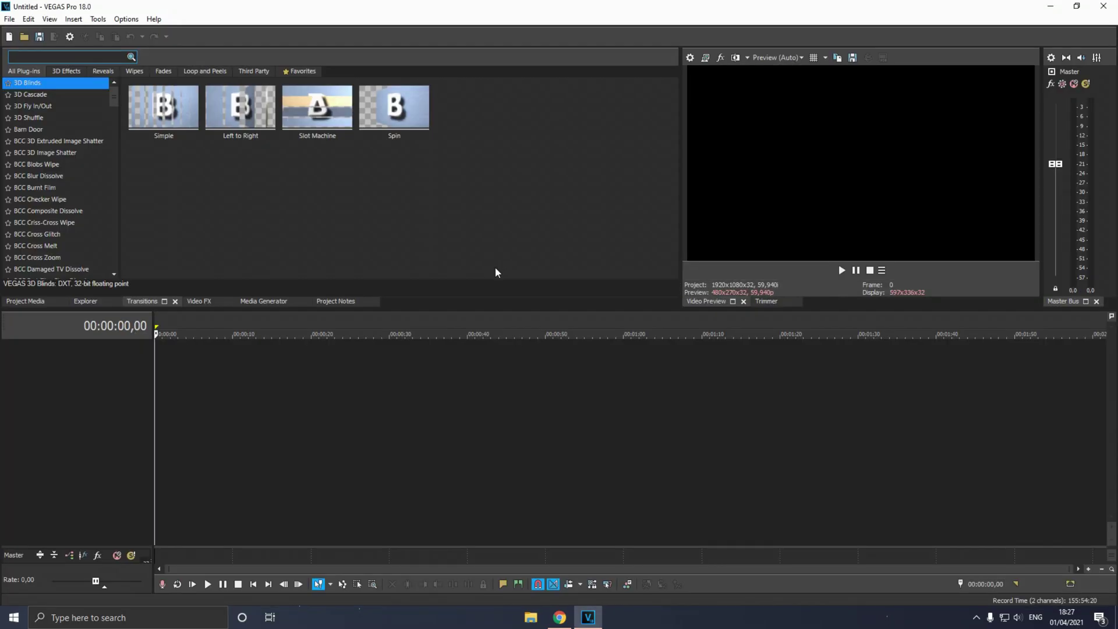
- Show VEGAS Pro's Video preferences (5000 MB RAM preview, 48 threads) and list the GPU acceleration choices
left_click(125, 19)
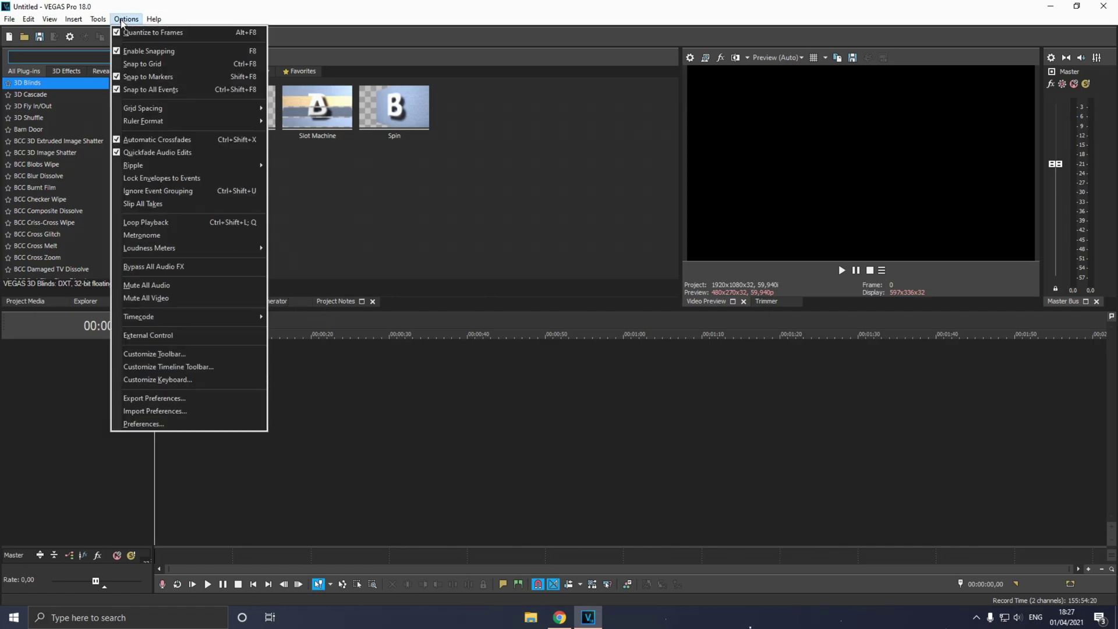
left_click(161, 426)
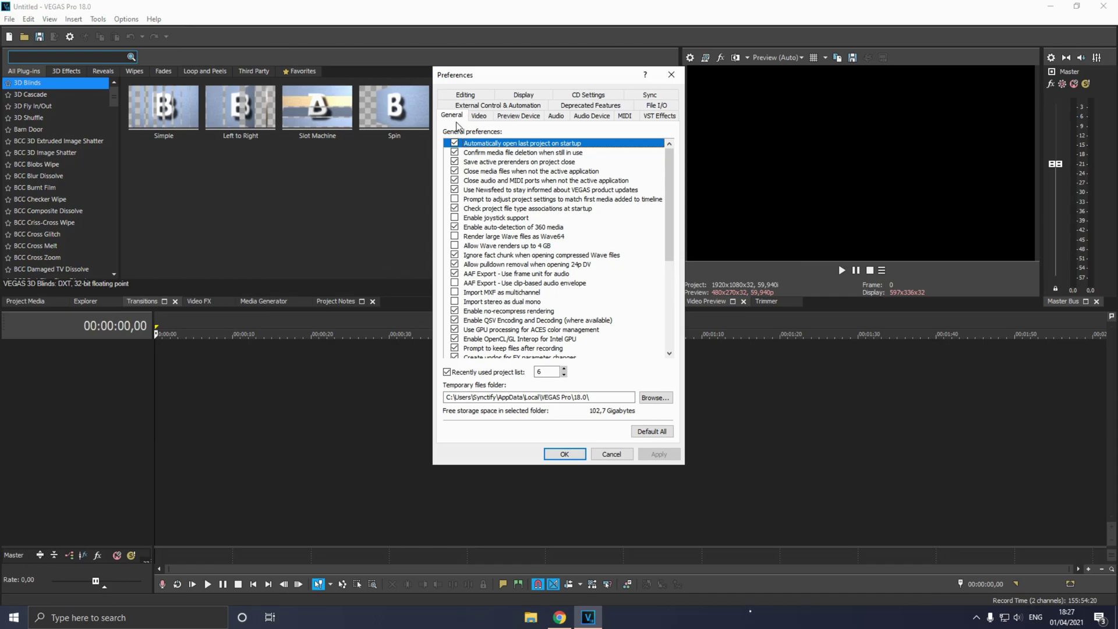
left_click(479, 116)
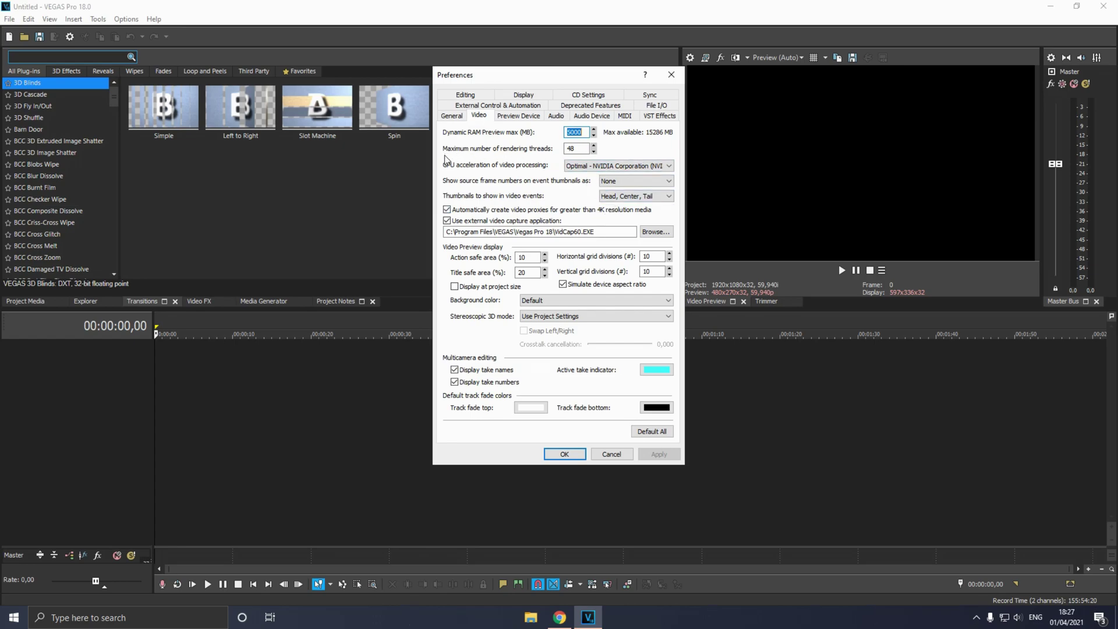
left_click(594, 167)
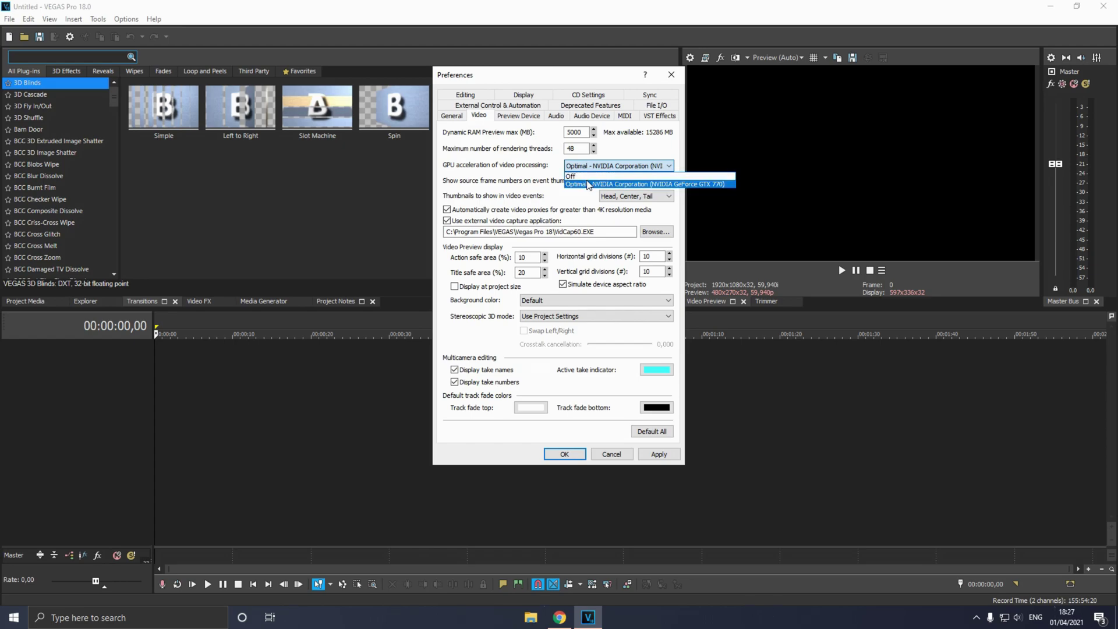
- Keep GPU acceleration on Optimal - NVIDIA GeForce GTX 770 and apply the video preferences
left_click(587, 184)
left_click(658, 454)
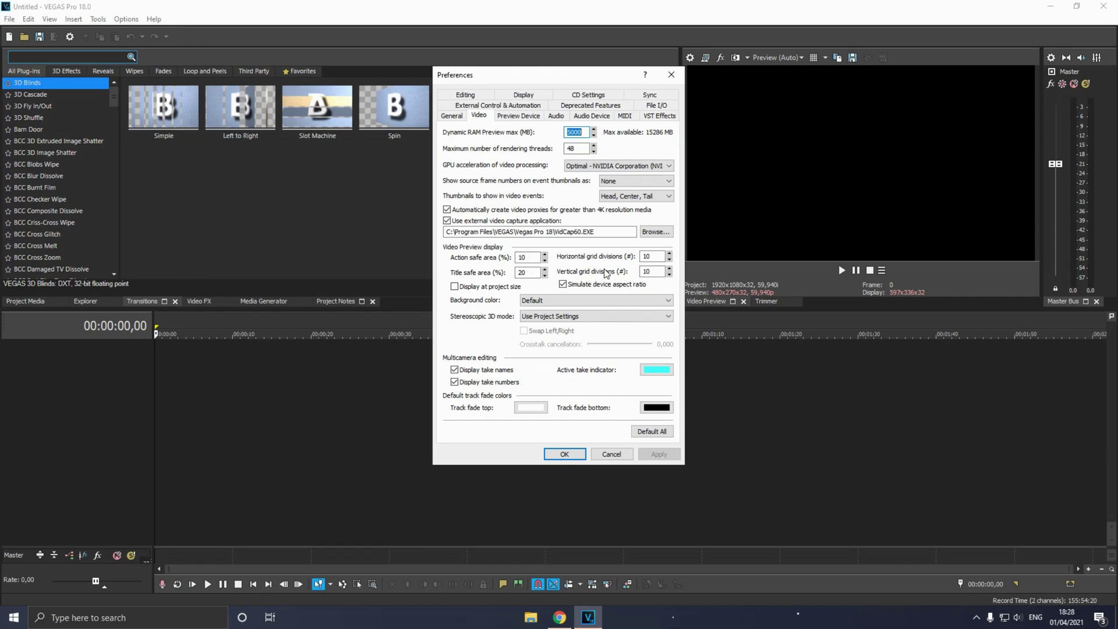
- Confirm the Preferences with OK and close VEGAS Pro, returning to the MSI support page
left_click(573, 453)
left_click(1104, 7)
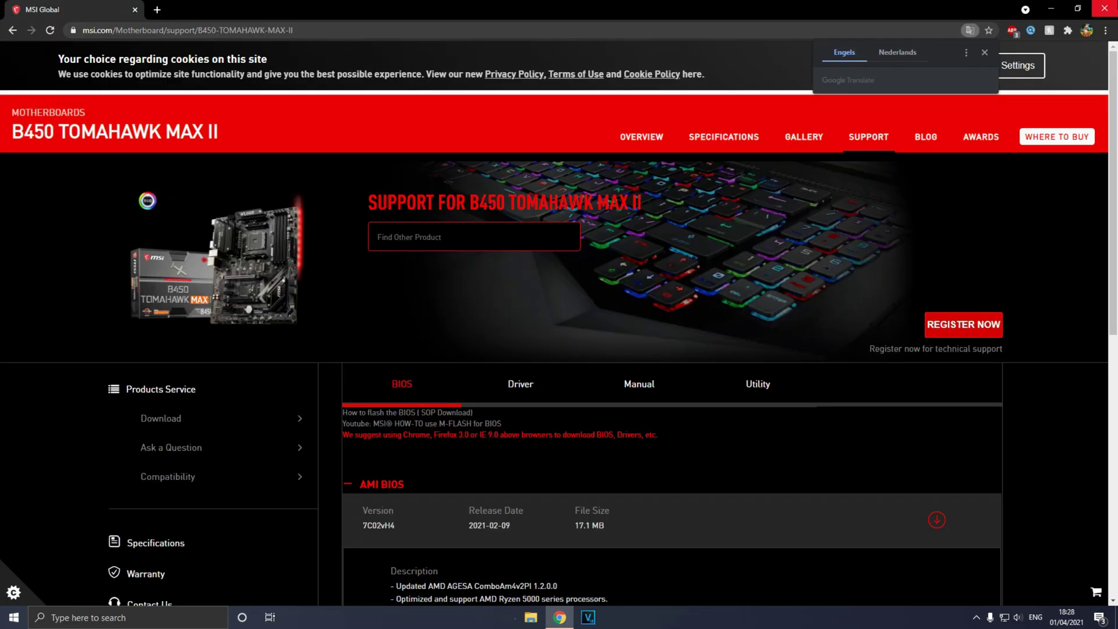